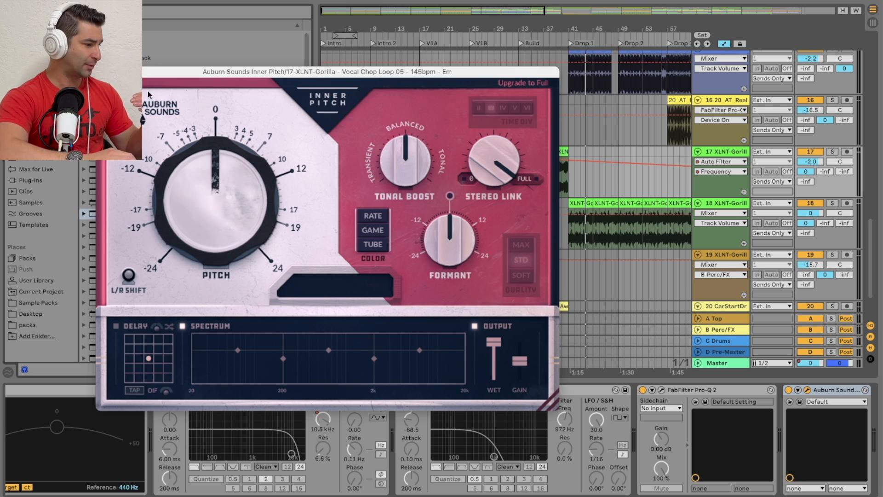
Step: Close the Inner Pitch window and bypass the plugin on vocal chop track 17
{"action": "left_click", "coordinate": [103, 72]}
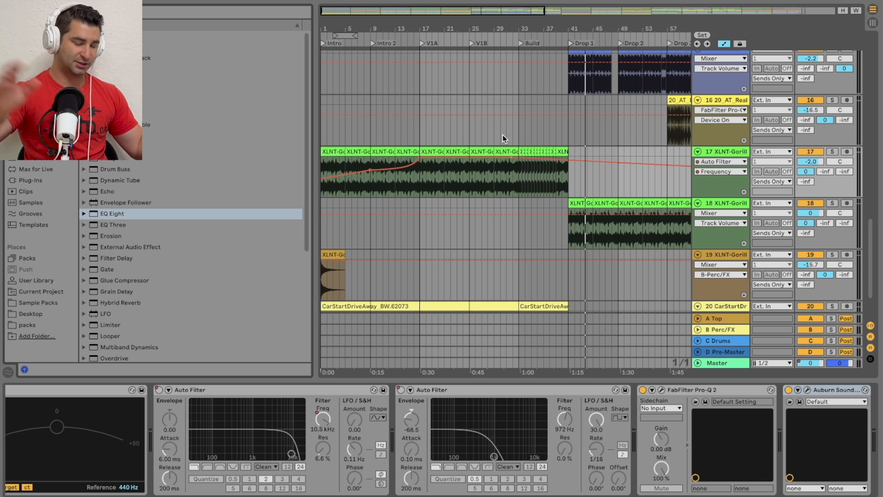
{"action": "left_click", "coordinate": [789, 389]}
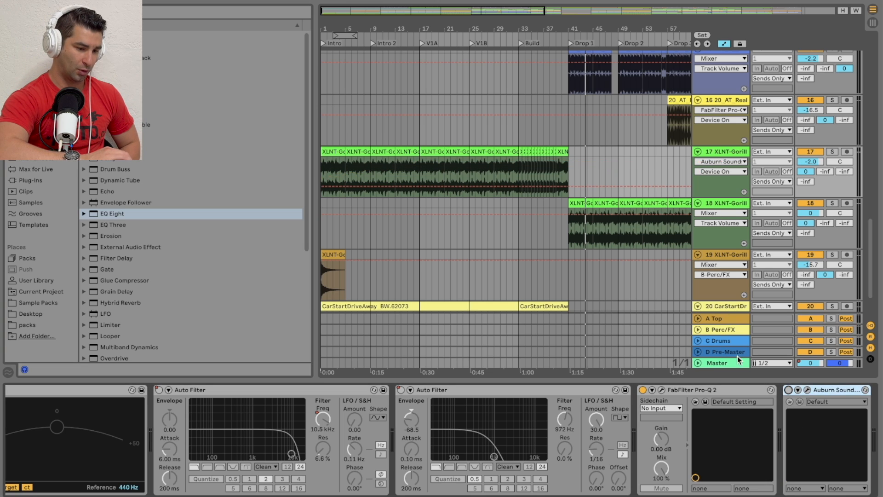
Step: Play the song from shortly before the V1B marker and examine the Serum tracks
{"action": "scroll", "coordinate": [566, 214], "scroll_direction": "up", "scroll_amount": 15}
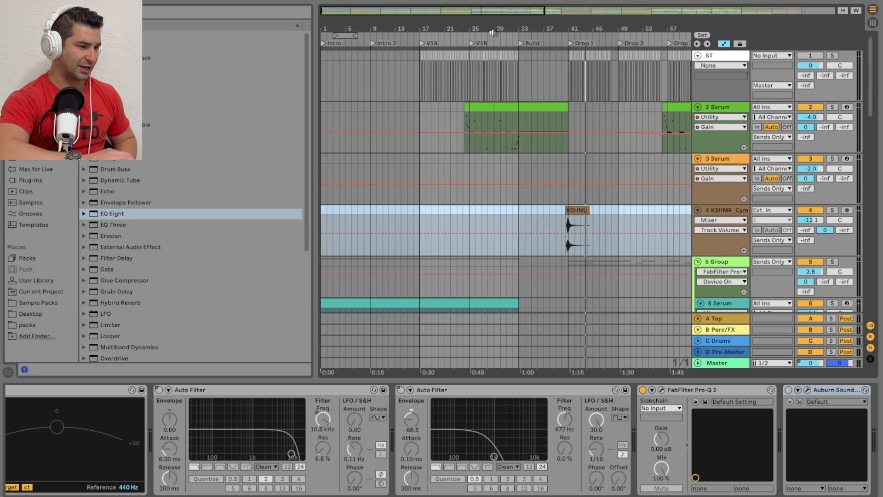
{"action": "left_click", "coordinate": [461, 35]}
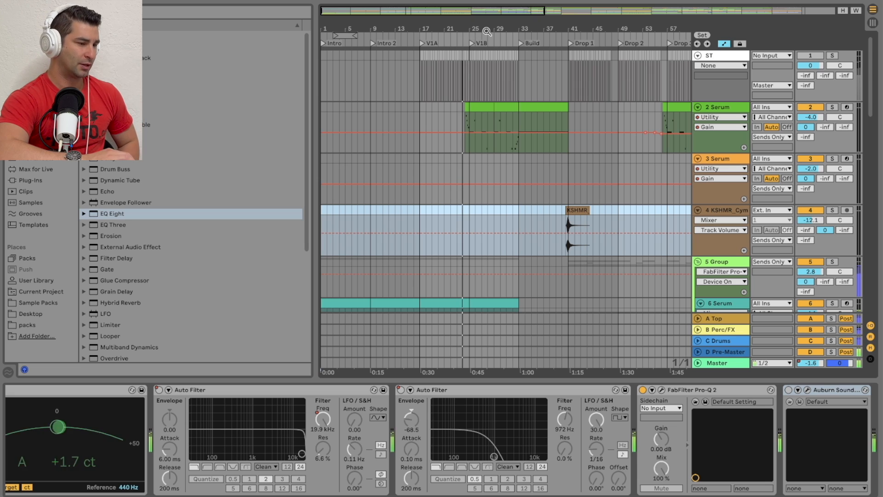
{"action": "left_click_drag", "start_coordinate": [488, 31], "coordinate": [443, 30]}
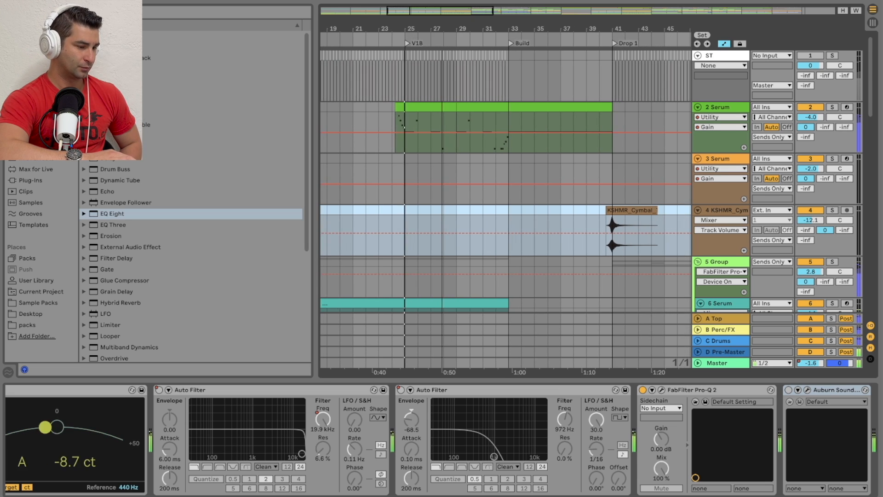
{"action": "scroll", "coordinate": [468, 95], "scroll_direction": "down", "scroll_amount": 2}
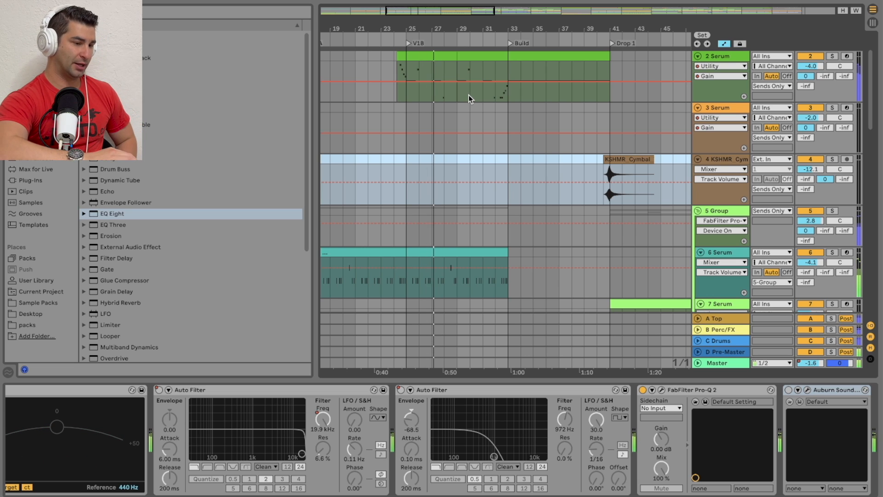
Step: Play the transition into Drop 1 and examine the Serum clips on tracks 6 to 9
{"action": "left_click_drag", "start_coordinate": [623, 31], "coordinate": [468, 28]}
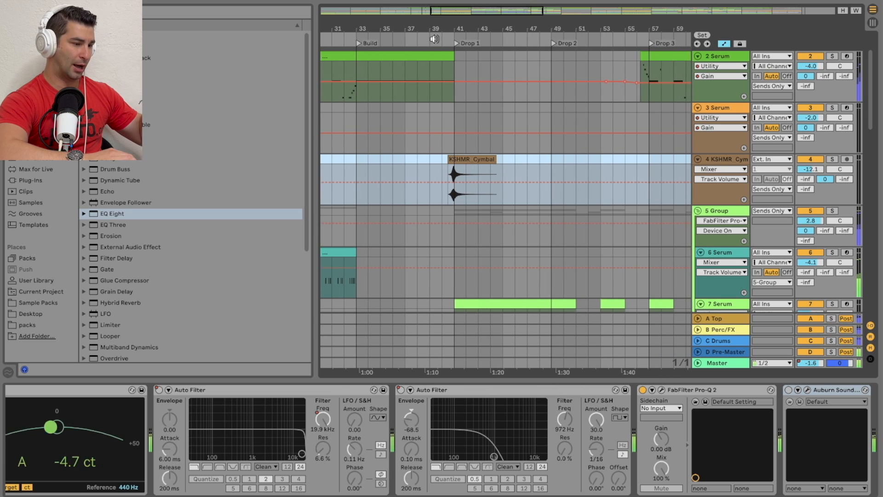
{"action": "scroll", "coordinate": [512, 73], "scroll_direction": "down", "scroll_amount": 2}
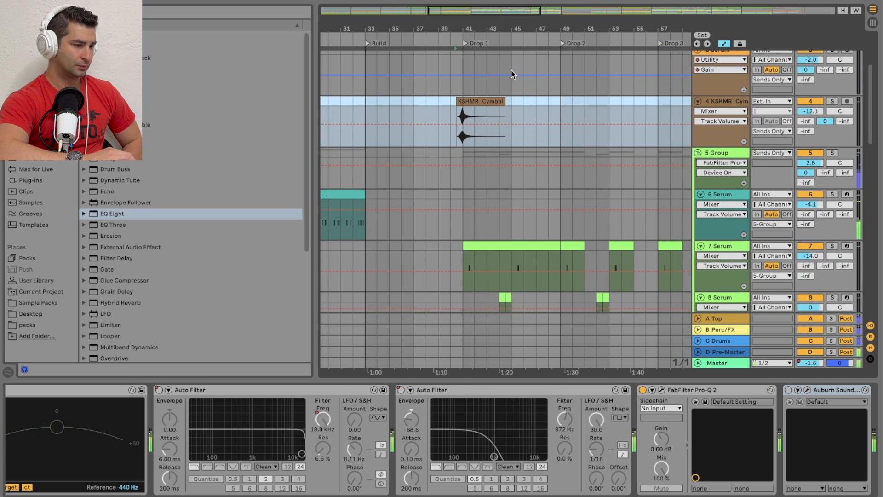
{"action": "left_click_drag", "start_coordinate": [516, 28], "coordinate": [513, 28]}
{"action": "scroll", "coordinate": [584, 131], "scroll_direction": "down", "scroll_amount": 4}
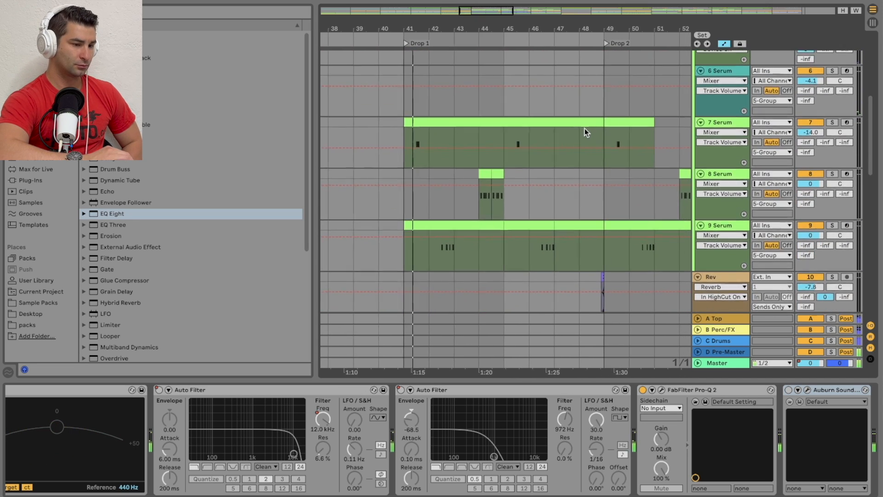
{"action": "scroll", "coordinate": [585, 128], "scroll_direction": "up", "scroll_amount": 2}
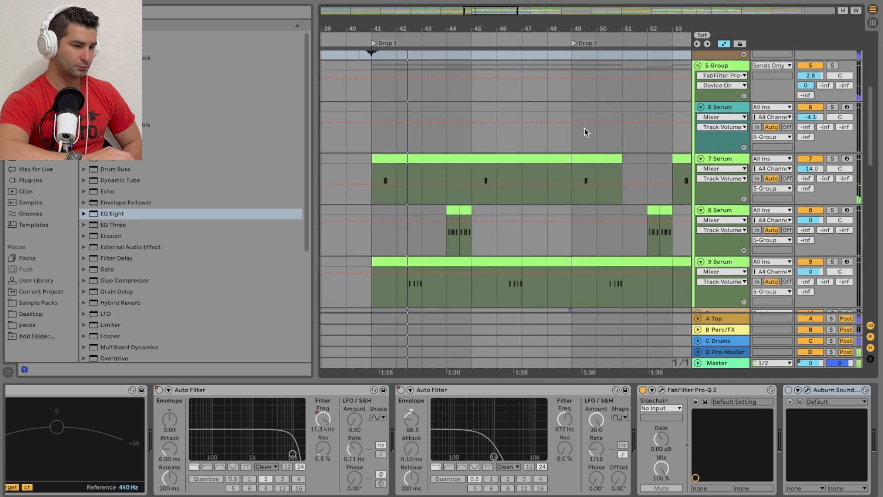
{"action": "scroll", "coordinate": [585, 128], "scroll_direction": "down", "scroll_amount": 2}
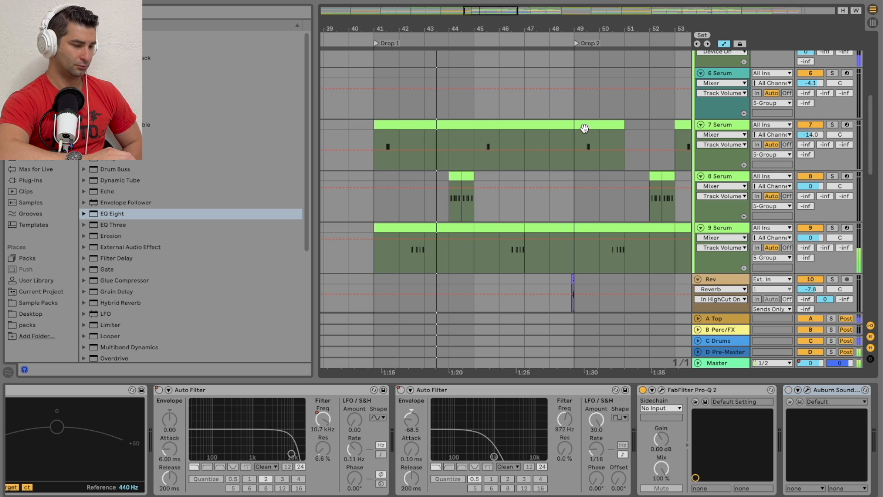
Step: Solo vocal chop track 17 and play it from the V1A marker
{"action": "left_click_drag", "start_coordinate": [561, 27], "coordinate": [654, 24]}
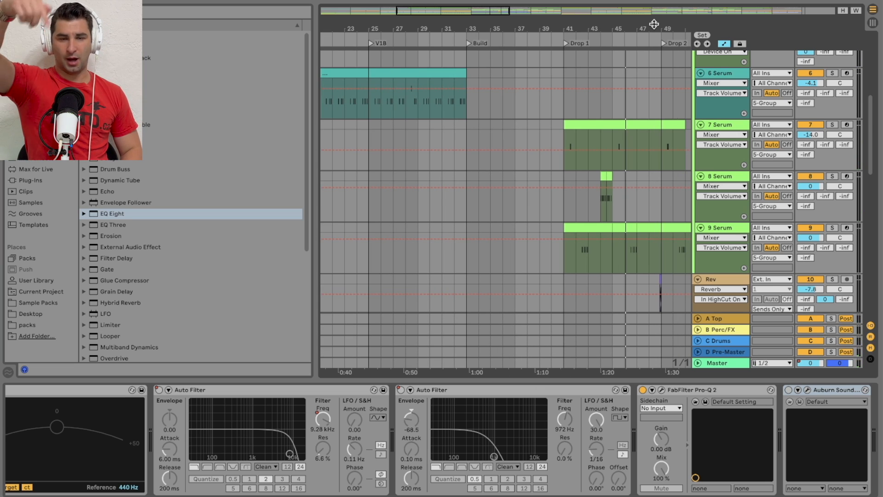
{"action": "left_click_drag", "start_coordinate": [455, 24], "coordinate": [569, 25]}
{"action": "scroll", "coordinate": [514, 93], "scroll_direction": "down", "scroll_amount": 6}
{"action": "scroll", "coordinate": [514, 93], "scroll_direction": "down", "scroll_amount": 5}
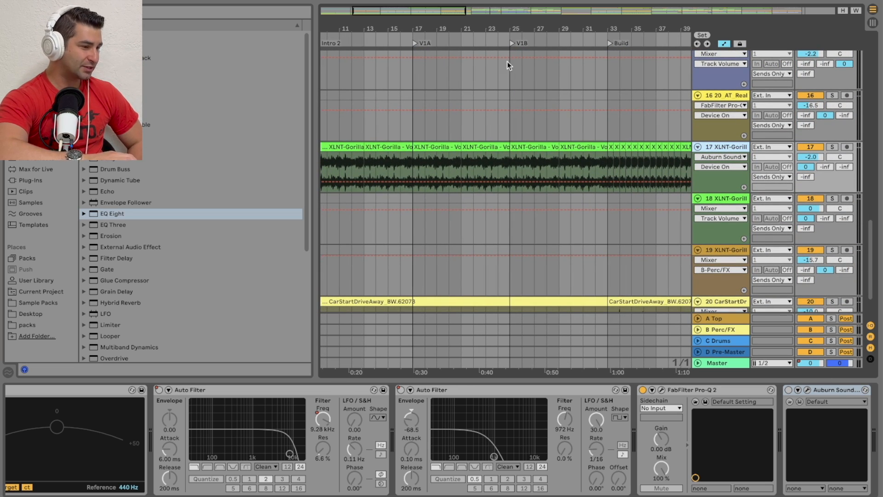
{"action": "left_click_drag", "start_coordinate": [460, 29], "coordinate": [529, 29]}
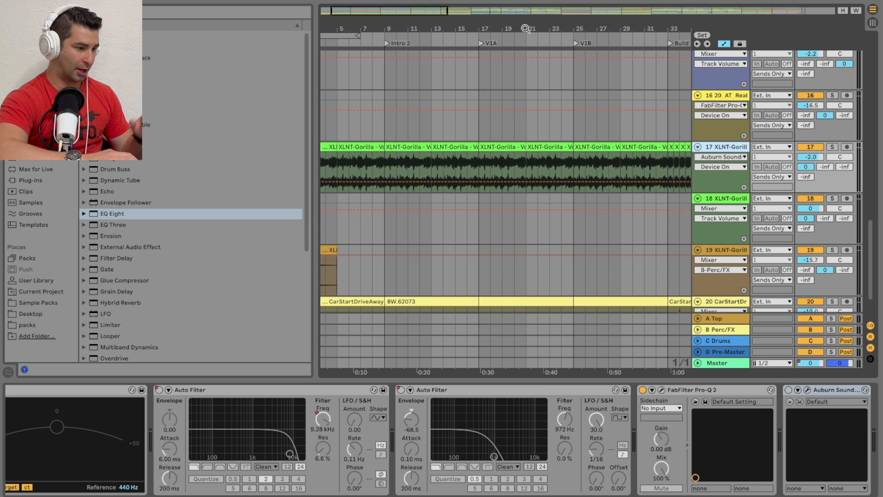
{"action": "left_click", "coordinate": [479, 164]}
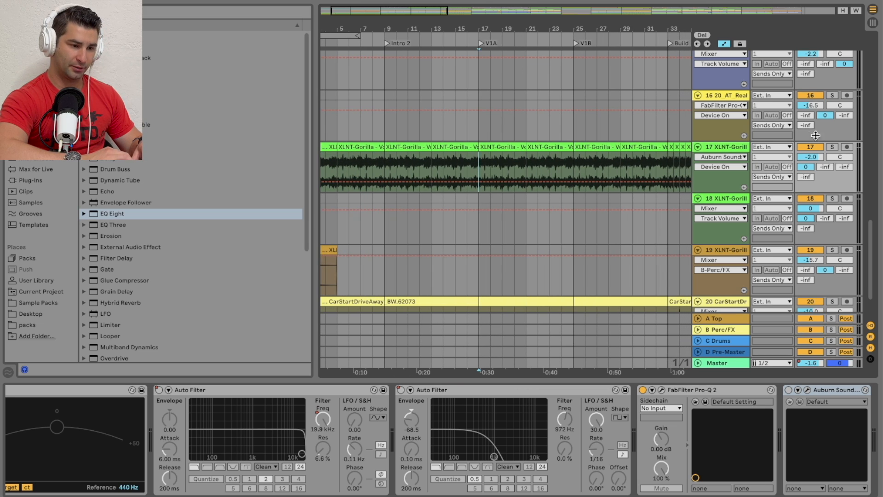
{"action": "left_click", "coordinate": [832, 147]}
{"action": "key", "text": "space"}
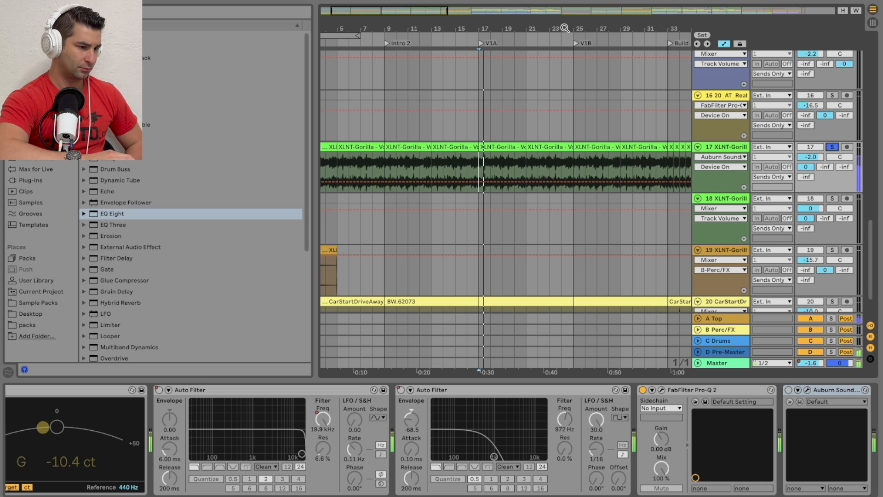
Step: Inspect the Compressor on the A Top track and return to the device chain of track 17
{"action": "left_click_drag", "start_coordinate": [554, 25], "coordinate": [554, 49]}
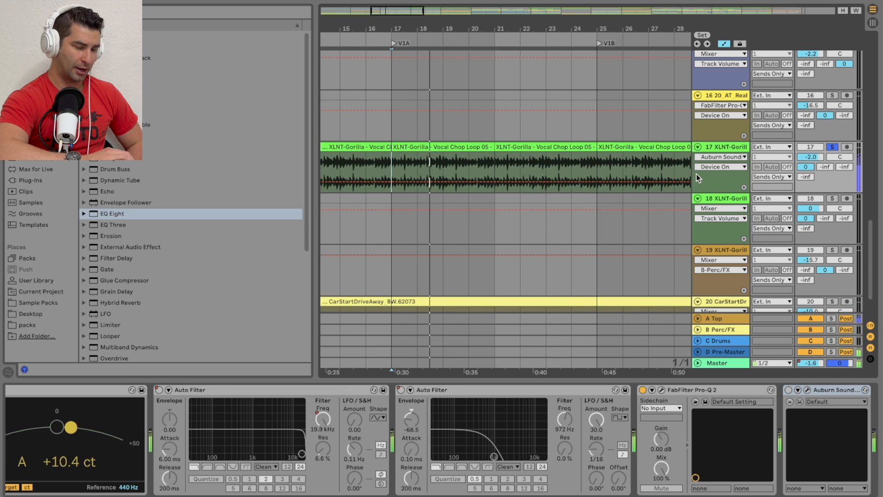
{"action": "left_click", "coordinate": [727, 318]}
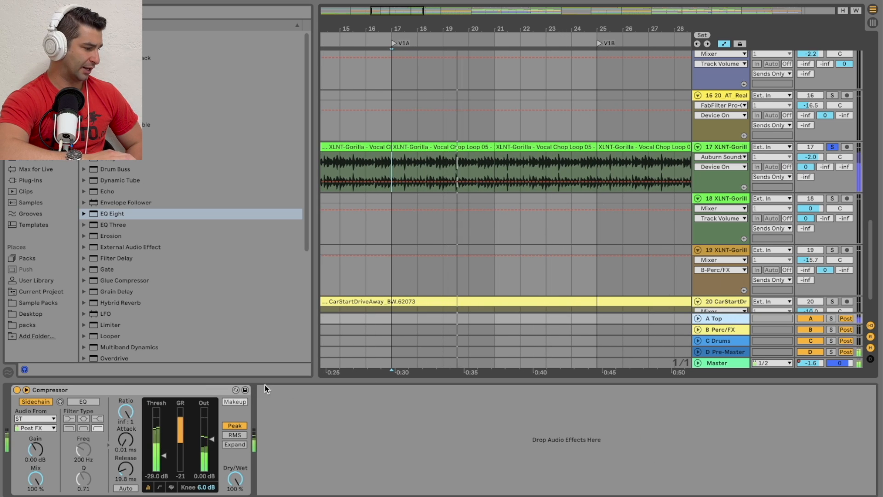
{"action": "left_click", "coordinate": [736, 149]}
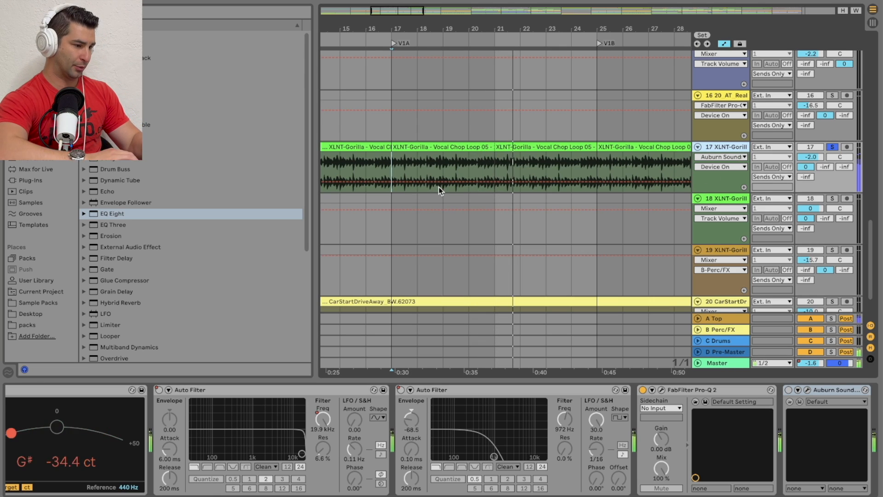
Step: Open the vocal chop clip that starts at V1A and set its warp mode to Complex Pro
{"action": "left_click", "coordinate": [470, 146]}
{"action": "double_click", "coordinate": [470, 147]}
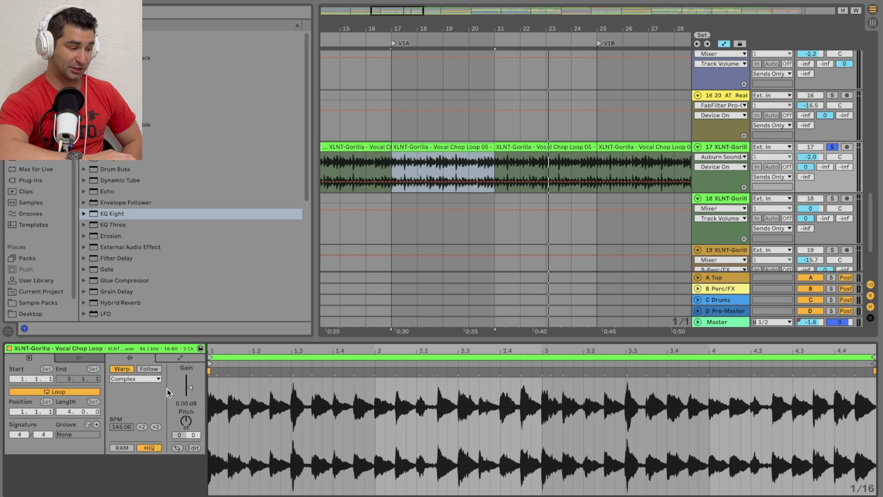
{"action": "left_click", "coordinate": [148, 380]}
{"action": "left_click", "coordinate": [140, 432]}
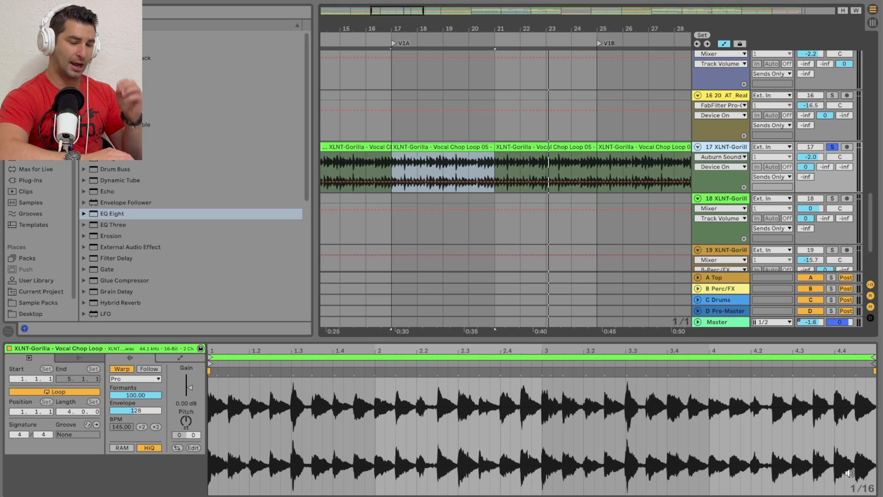
Step: Turn Inner Pitch back on for track 17, open its window and briefly play the vocal loop through it
{"action": "key", "text": "shift+Tab"}
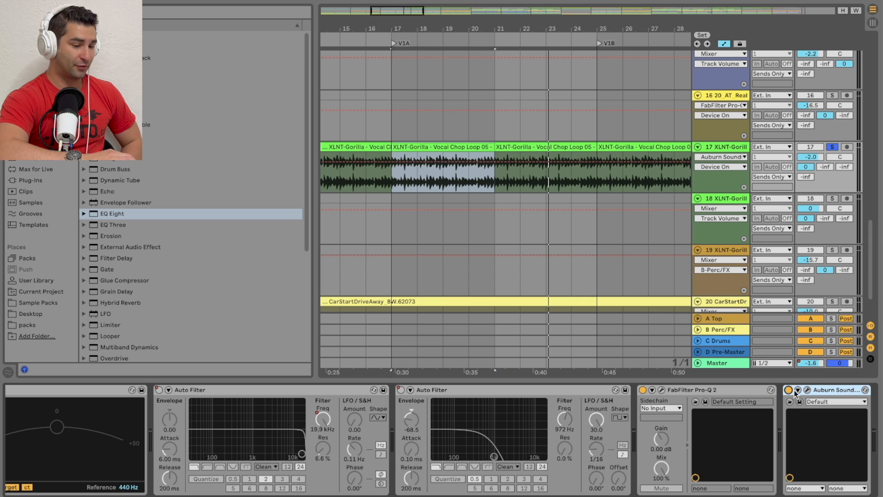
{"action": "left_click", "coordinate": [808, 390]}
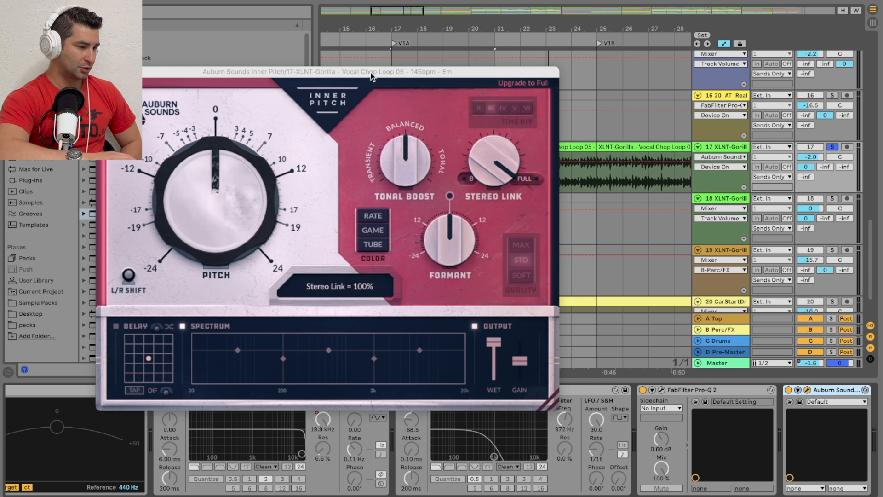
{"action": "left_click_drag", "start_coordinate": [371, 72], "coordinate": [424, 114]}
{"action": "key", "text": "space"}
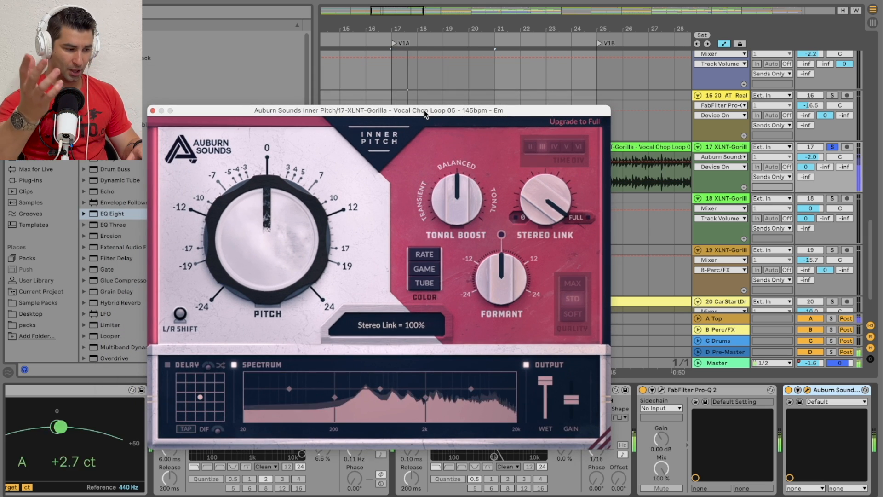
{"action": "key", "text": "space"}
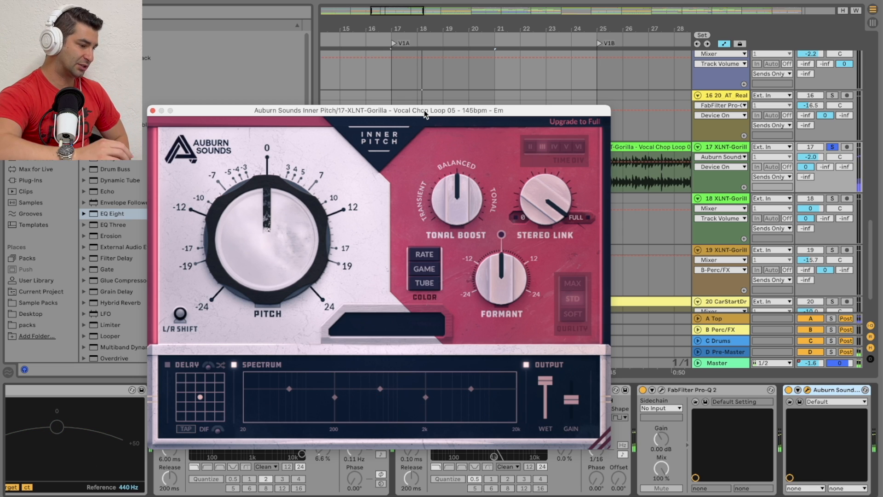
{"action": "mouse_move", "coordinate": [210, 257]}
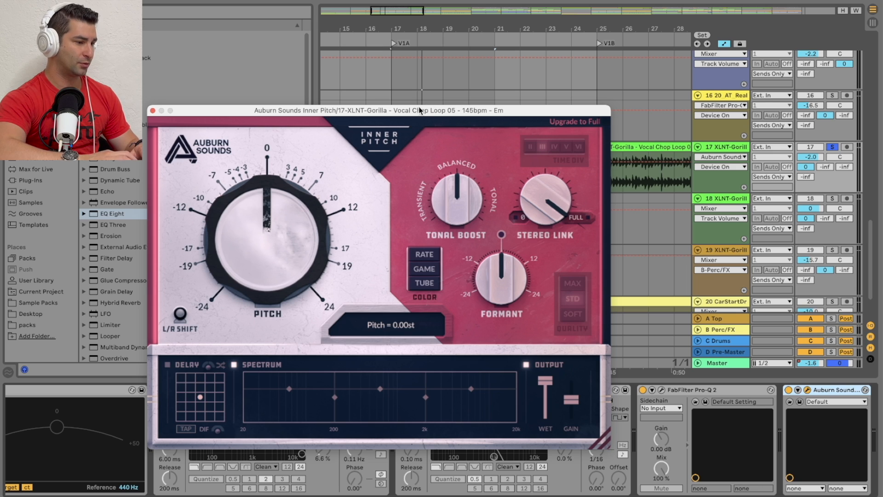
Step: Loop the vocal chop clips of track 17 over the V1A section, from bar 17 to bar 25
{"action": "left_click_drag", "start_coordinate": [419, 110], "coordinate": [418, 214]}
{"action": "left_click_drag", "start_coordinate": [387, 168], "coordinate": [561, 169]}
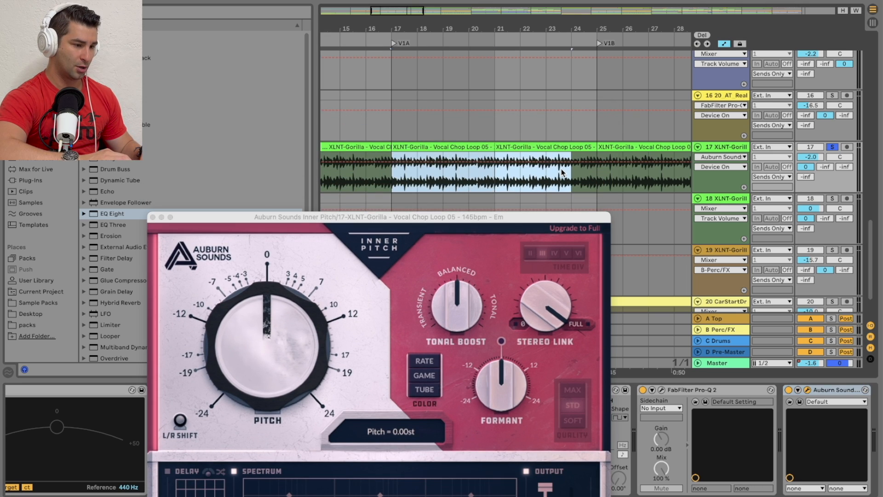
{"action": "right_click", "coordinate": [575, 147]}
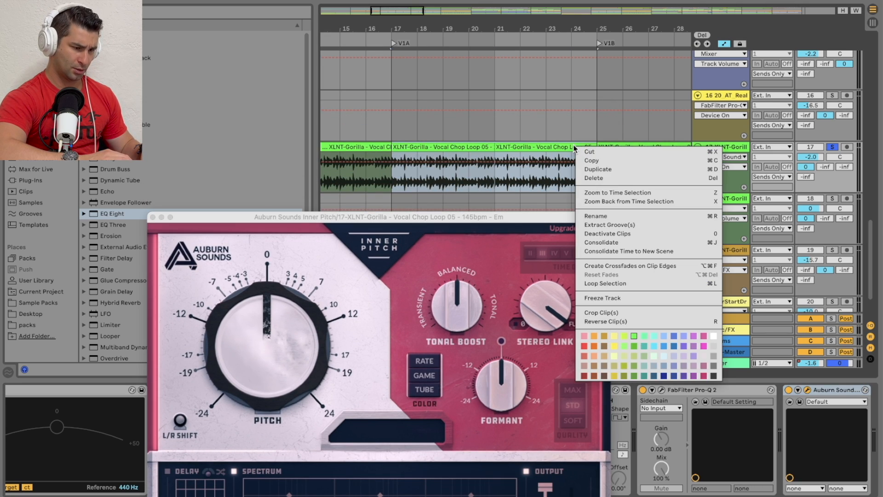
{"action": "left_click", "coordinate": [617, 284]}
Step: Play the loop while sweeping Inner Pitch's Pitch knob up and down, and reset the pitch to 0.00 st
{"action": "key", "text": "space"}
{"action": "left_click_drag", "start_coordinate": [488, 220], "coordinate": [515, 110]}
{"action": "left_click_drag", "start_coordinate": [302, 205], "coordinate": [311, 96]}
{"action": "left_click_drag", "start_coordinate": [304, 251], "coordinate": [293, 129]}
{"action": "left_click_drag", "start_coordinate": [292, 233], "coordinate": [264, 337]}
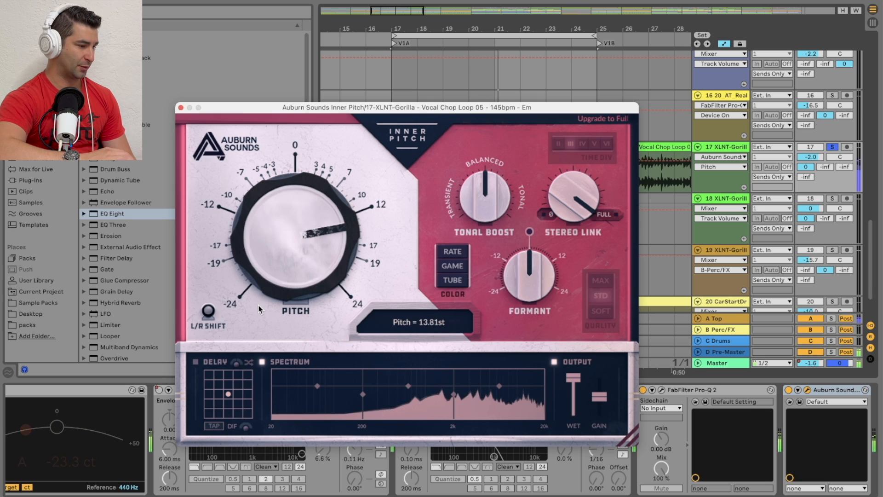
{"action": "left_click_drag", "start_coordinate": [282, 236], "coordinate": [262, 352]}
{"action": "mouse_move", "coordinate": [296, 244]}
{"action": "left_mouse_down"}
{"action": "mouse_move", "coordinate": [265, 342]}
{"action": "mouse_move", "coordinate": [288, 283]}
{"action": "mouse_move", "coordinate": [289, 298]}
{"action": "mouse_move", "coordinate": [291, 252]}
{"action": "left_mouse_up"}
{"action": "double_click", "coordinate": [291, 245]}
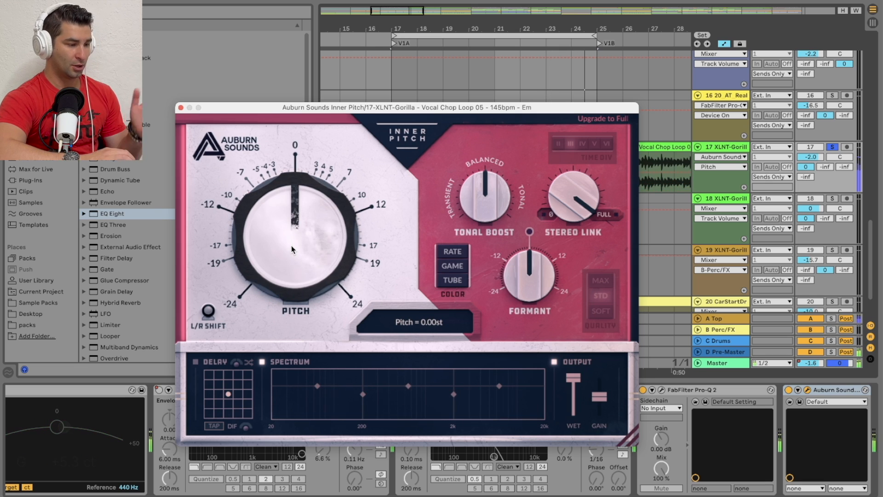
Step: Replay the vocal loop and raise Inner Pitch's Pitch in stages, to about 5 and finally about 12 semitones
{"action": "left_click_drag", "start_coordinate": [368, 107], "coordinate": [375, 178]}
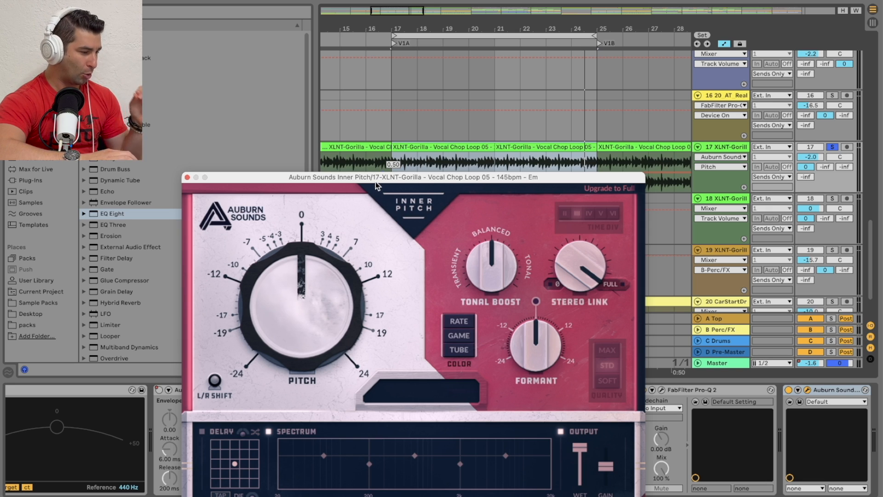
{"action": "key", "text": "space"}
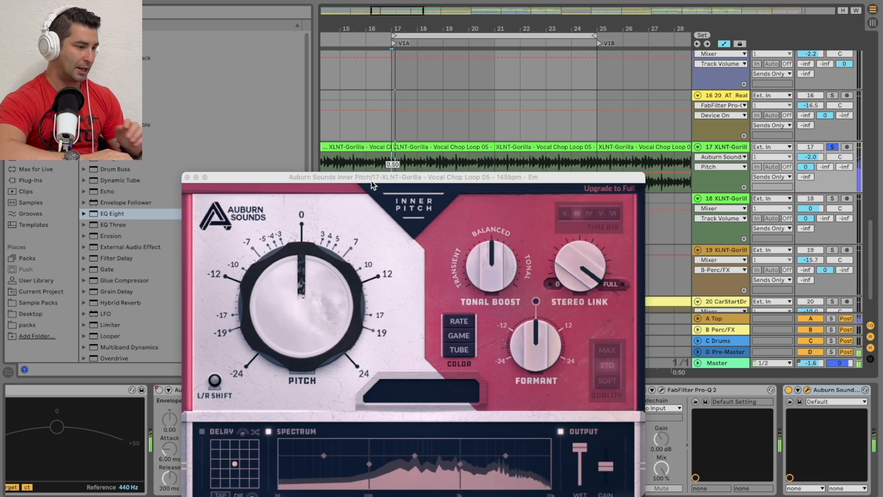
{"action": "left_click_drag", "start_coordinate": [373, 186], "coordinate": [360, 138]}
{"action": "left_click_drag", "start_coordinate": [294, 251], "coordinate": [307, 200]}
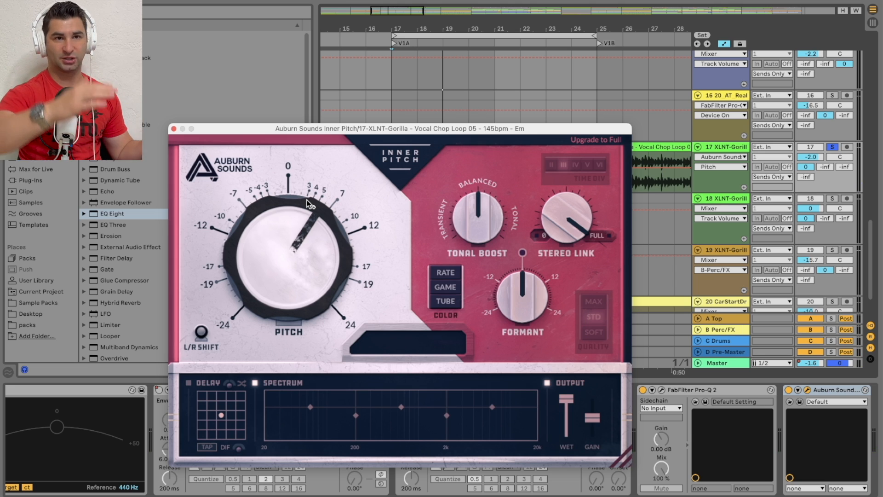
{"action": "key", "text": "space"}
{"action": "left_click_drag", "start_coordinate": [302, 222], "coordinate": [322, 218]}
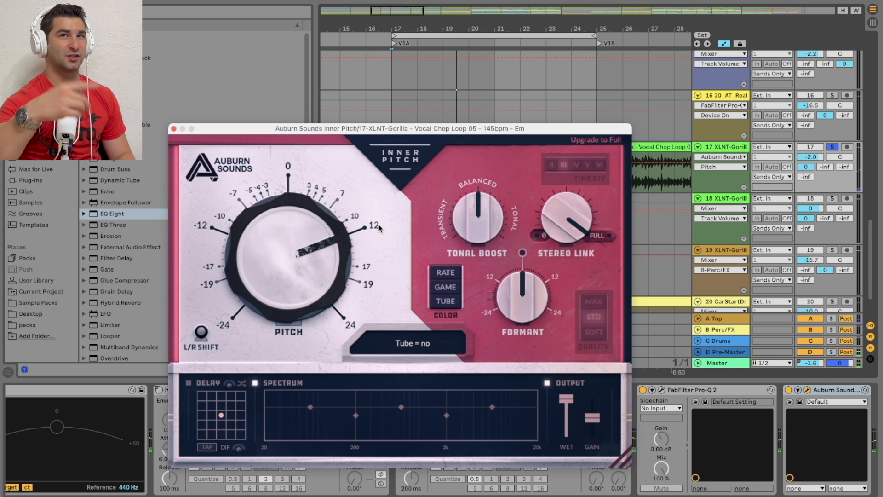
{"action": "left_click_drag", "start_coordinate": [316, 236], "coordinate": [317, 233]}
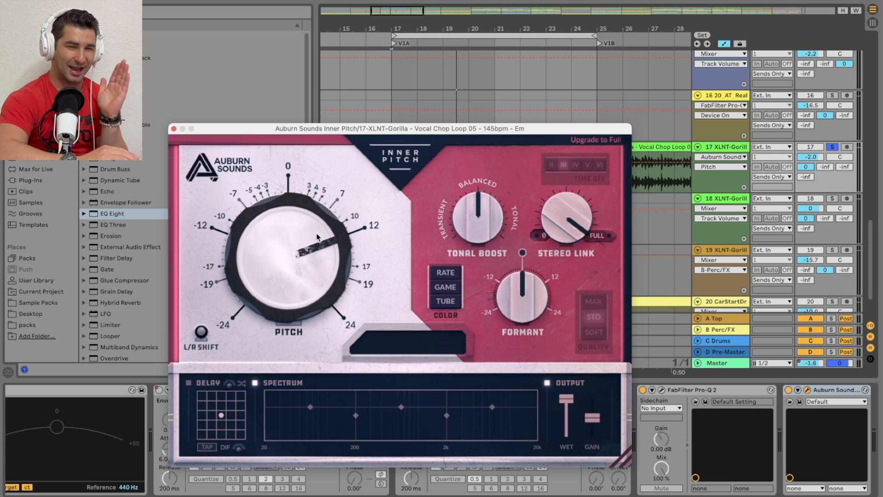
Step: Sweep the Pitch up to 24.00 st and back down in stages, ending at about -6 semitones
{"action": "mouse_move", "coordinate": [347, 253]}
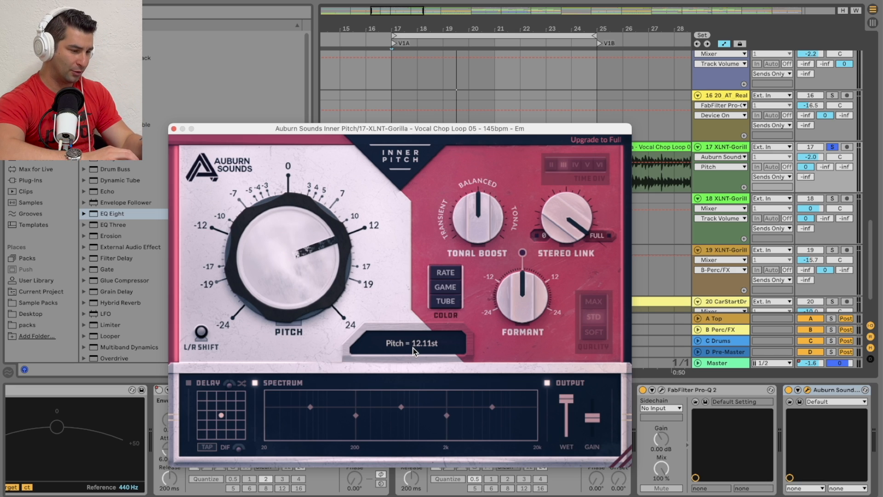
{"action": "left_click_drag", "start_coordinate": [310, 252], "coordinate": [309, 220]}
{"action": "left_click_drag", "start_coordinate": [308, 271], "coordinate": [309, 136]}
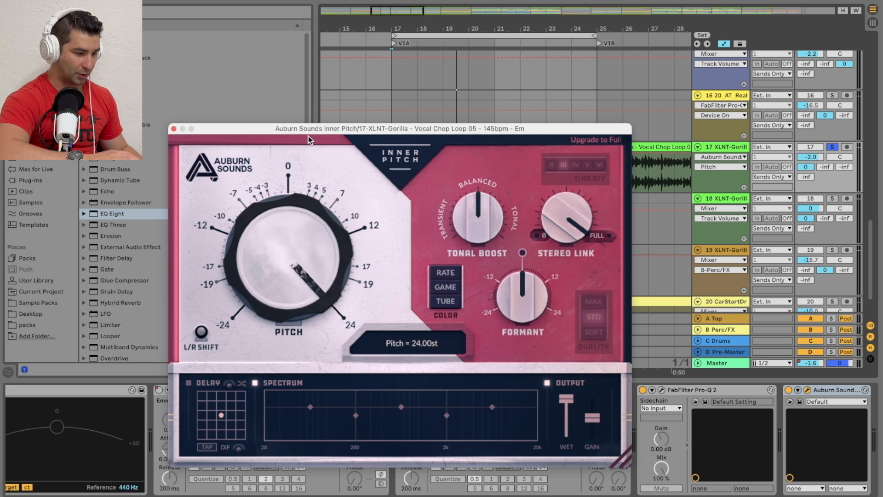
{"action": "left_click_drag", "start_coordinate": [287, 249], "coordinate": [241, 399]}
{"action": "left_click_drag", "start_coordinate": [277, 253], "coordinate": [236, 358]}
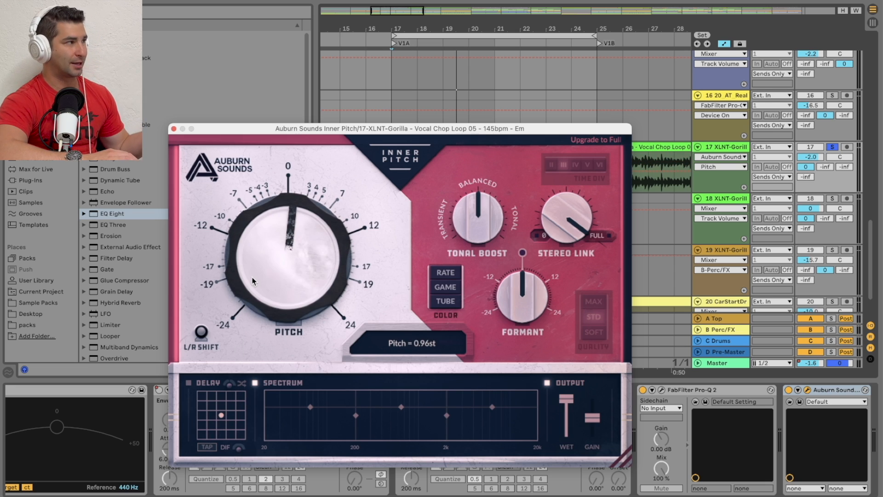
{"action": "left_click_drag", "start_coordinate": [259, 261], "coordinate": [274, 243]}
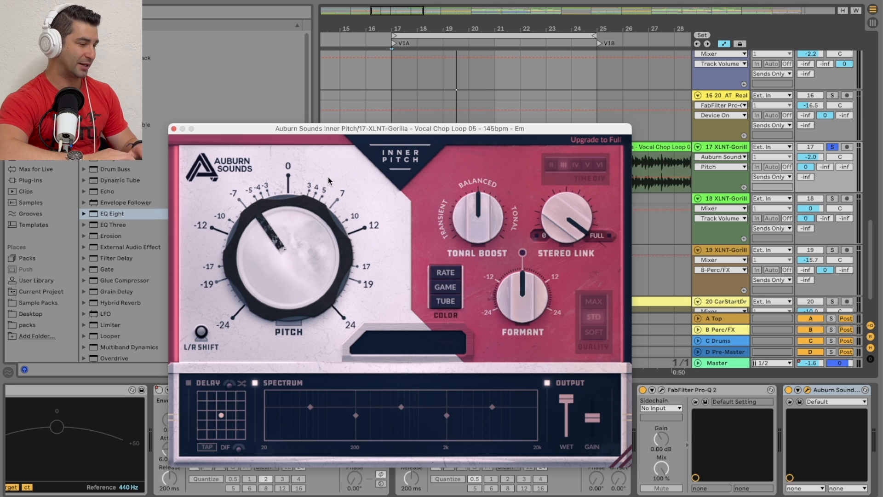
Step: Play the vocal loop with L/R Shift lowered to -50.00 cents, and reset L/R Shift to 0.00 cents
{"action": "left_click_drag", "start_coordinate": [388, 131], "coordinate": [312, 82]}
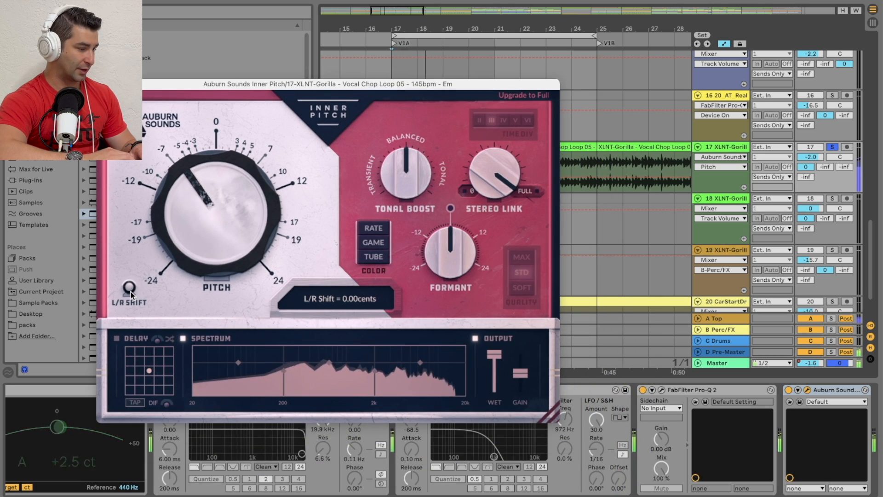
{"action": "left_click_drag", "start_coordinate": [131, 292], "coordinate": [103, 407]}
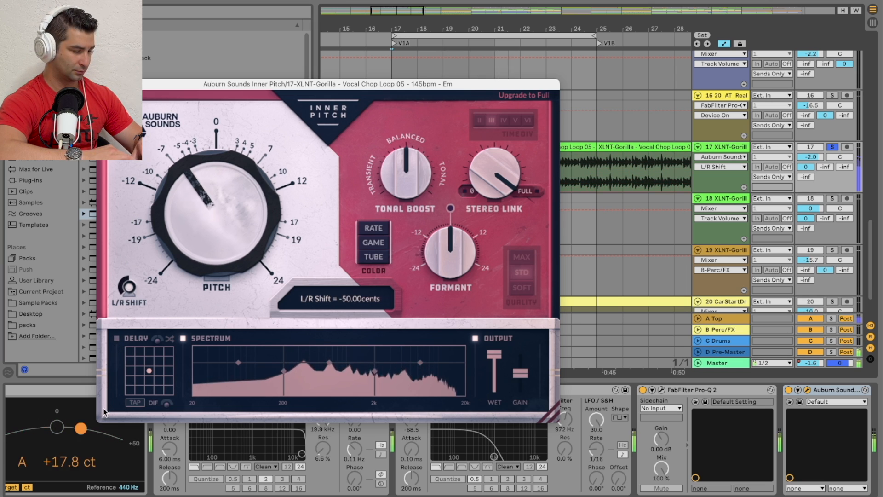
{"action": "double_click", "coordinate": [126, 286]}
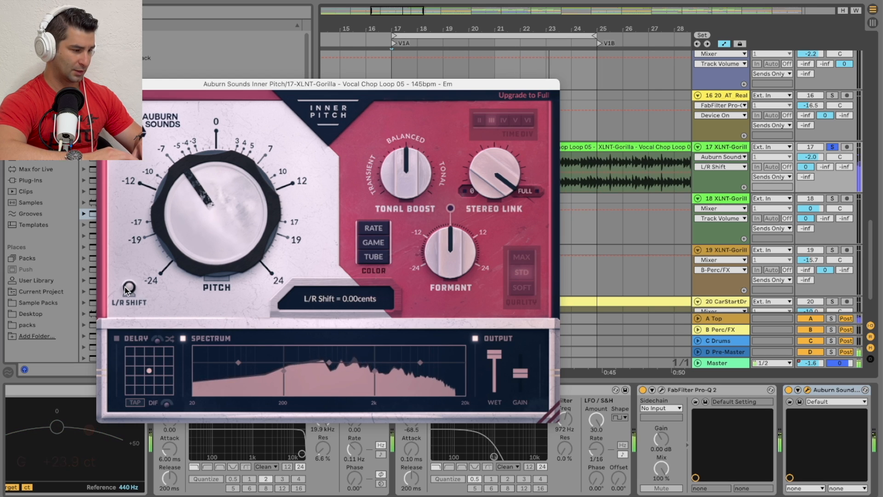
Step: Reset the Pitch to zero and raise it to 12.00 st
{"action": "double_click", "coordinate": [239, 207]}
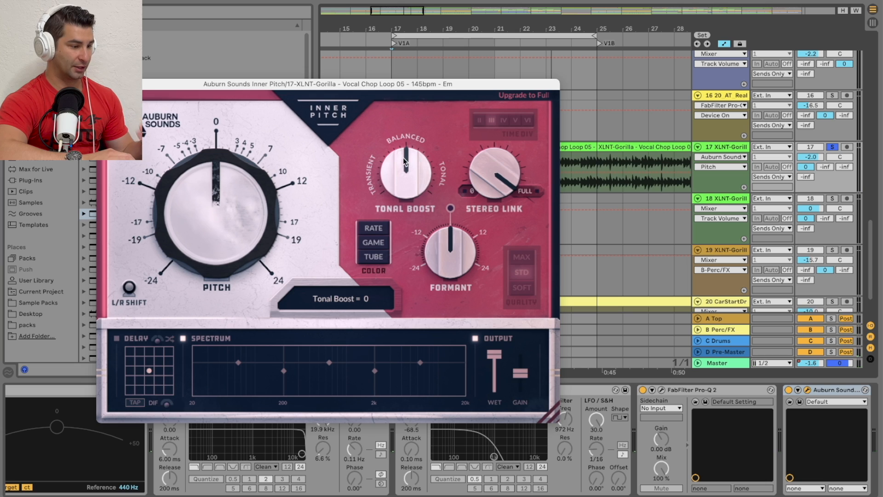
{"action": "left_click_drag", "start_coordinate": [216, 203], "coordinate": [236, 126]}
{"action": "left_click_drag", "start_coordinate": [230, 183], "coordinate": [230, 136]}
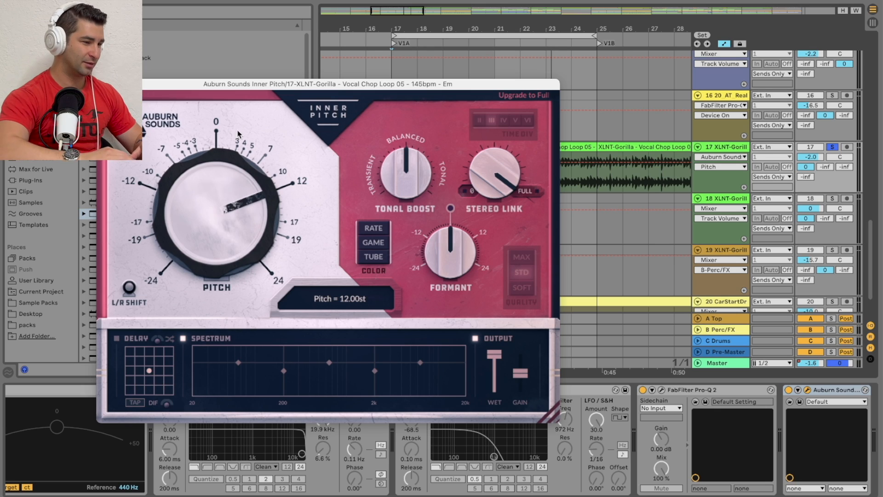
Step: Replay the vocal loop while dropping Stereo Link to 0% and restoring it to full
{"action": "left_click_drag", "start_coordinate": [355, 83], "coordinate": [313, 97]}
{"action": "key", "text": "space"}
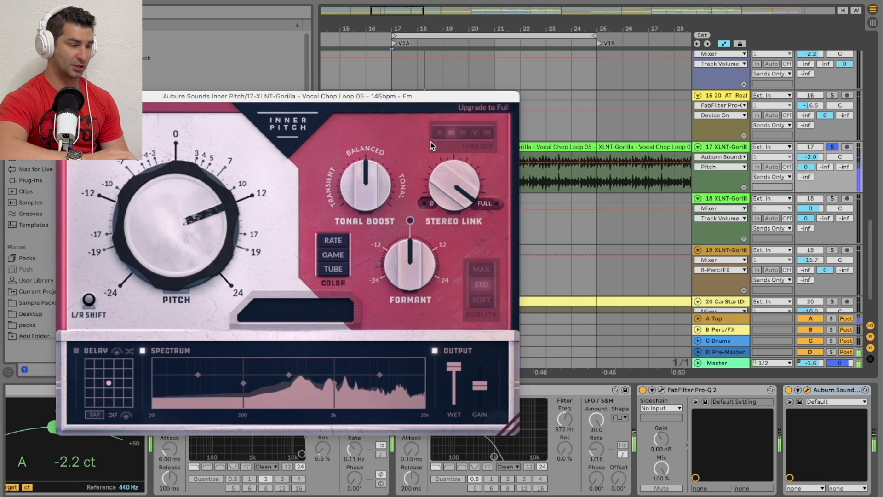
{"action": "mouse_move", "coordinate": [460, 188]}
{"action": "left_click_drag", "start_coordinate": [460, 188], "coordinate": [375, 404]}
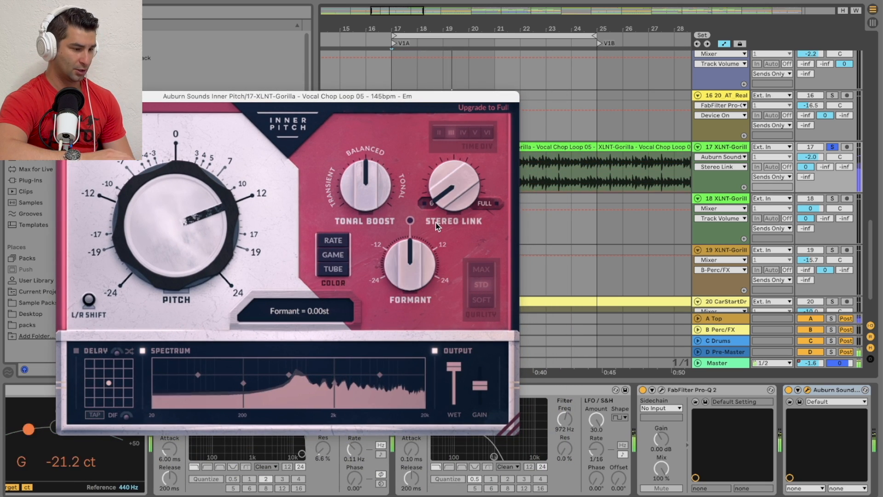
{"action": "left_click", "coordinate": [489, 203]}
Step: Sweep Tonal Boost up and down, and audition Formant at 24.00 st and -24.00 st
{"action": "left_click_drag", "start_coordinate": [366, 184], "coordinate": [375, 79]}
{"action": "left_click_drag", "start_coordinate": [374, 193], "coordinate": [291, 323]}
{"action": "left_click_drag", "start_coordinate": [406, 262], "coordinate": [388, 99]}
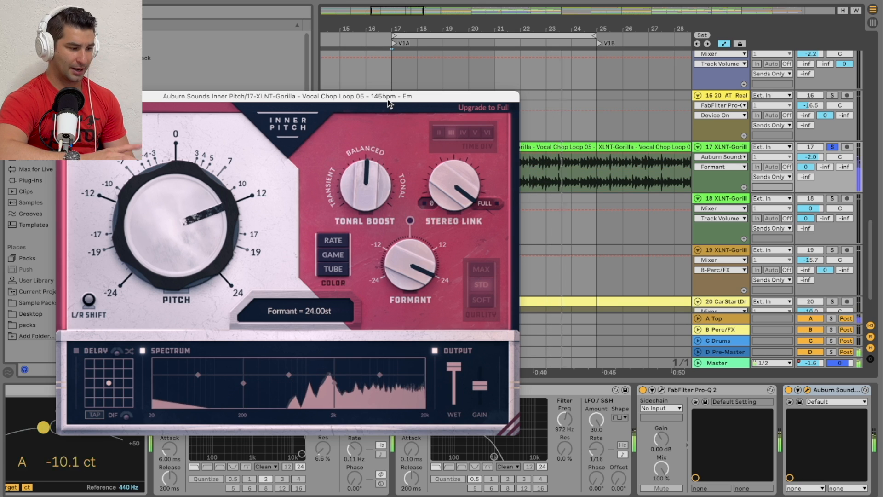
{"action": "left_click_drag", "start_coordinate": [402, 266], "coordinate": [402, 460]}
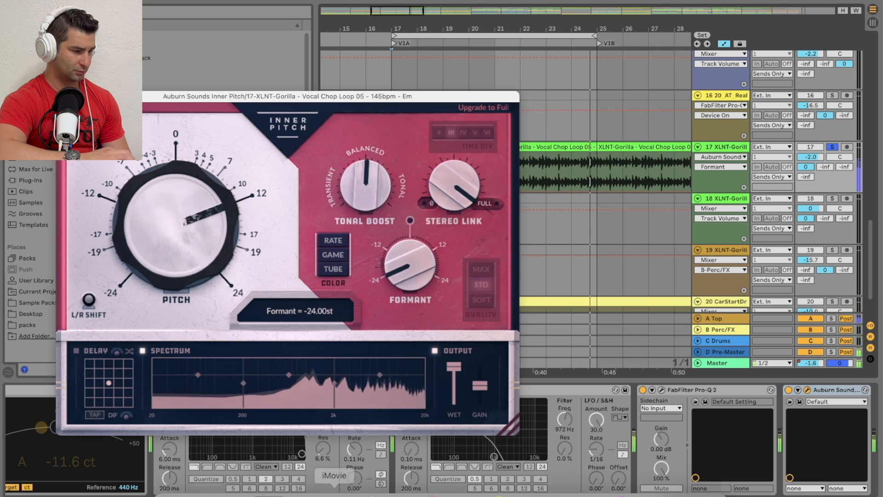
Step: Turn on the Rate, Game and Tube color effects and raise Formant to 24.00 st
{"action": "left_click", "coordinate": [334, 238]}
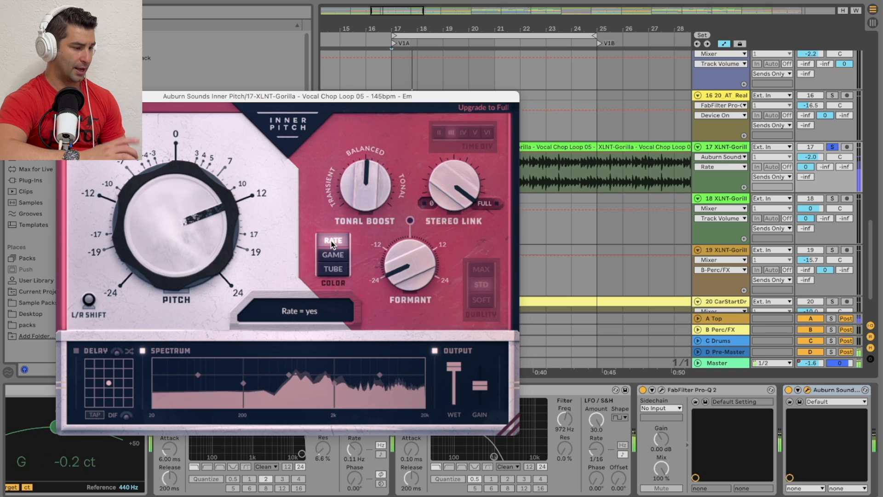
{"action": "left_click", "coordinate": [334, 274]}
{"action": "left_click_drag", "start_coordinate": [409, 265], "coordinate": [388, 114]}
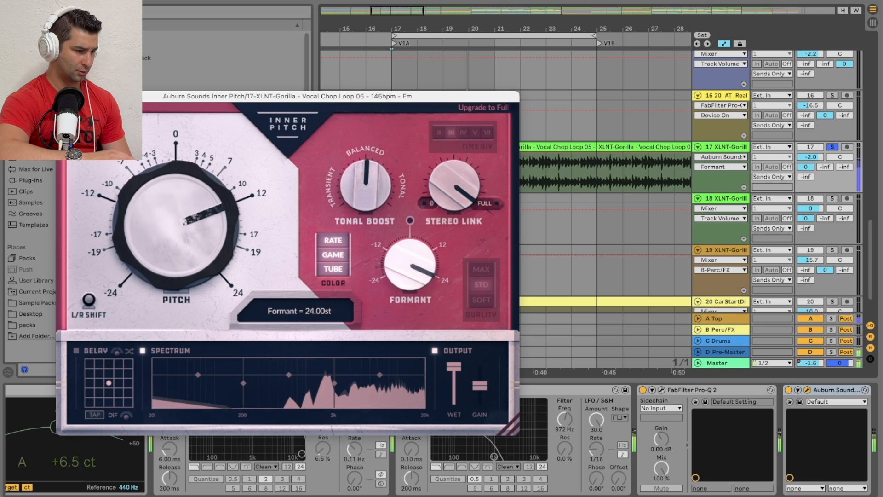
Step: Raise Pitch to its maximum and sweep Tonal Boost between -10 and the tonal side, leaving it moderately tonal
{"action": "left_click", "coordinate": [364, 180]}
{"action": "left_click_drag", "start_coordinate": [365, 179], "coordinate": [428, 128]}
{"action": "left_click_drag", "start_coordinate": [199, 203], "coordinate": [249, 138]}
{"action": "left_click_drag", "start_coordinate": [365, 184], "coordinate": [364, 221]}
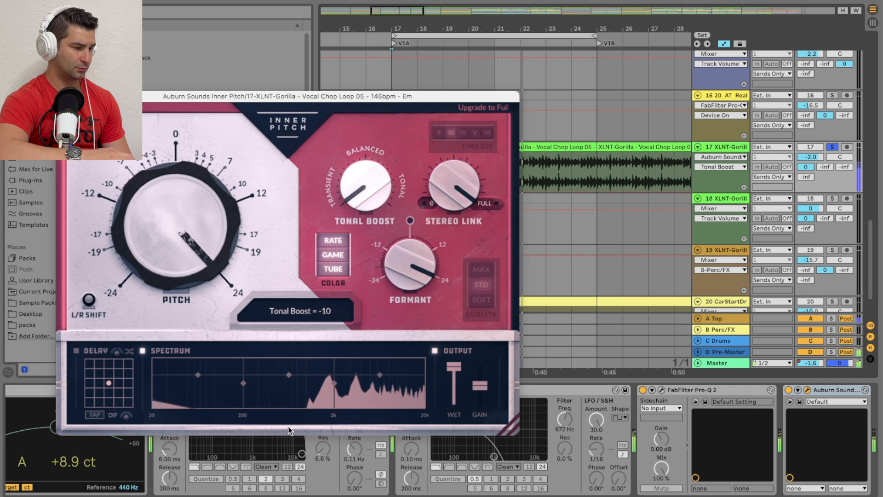
{"action": "left_click_drag", "start_coordinate": [374, 189], "coordinate": [376, 133]}
{"action": "left_click_drag", "start_coordinate": [372, 186], "coordinate": [372, 204]}
Step: Compare Stereo Link at 0% and full, and lower Formant to its minimum
{"action": "left_click_drag", "start_coordinate": [459, 200], "coordinate": [448, 272]}
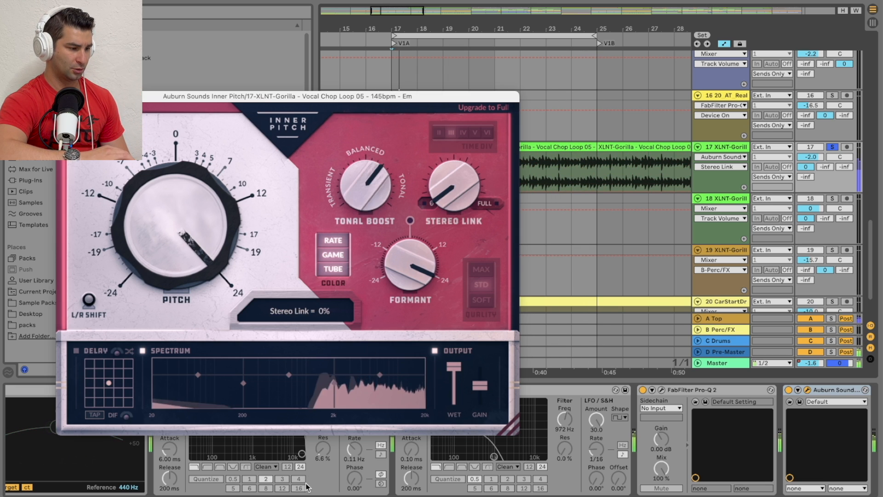
{"action": "left_click_drag", "start_coordinate": [444, 187], "coordinate": [443, 119]}
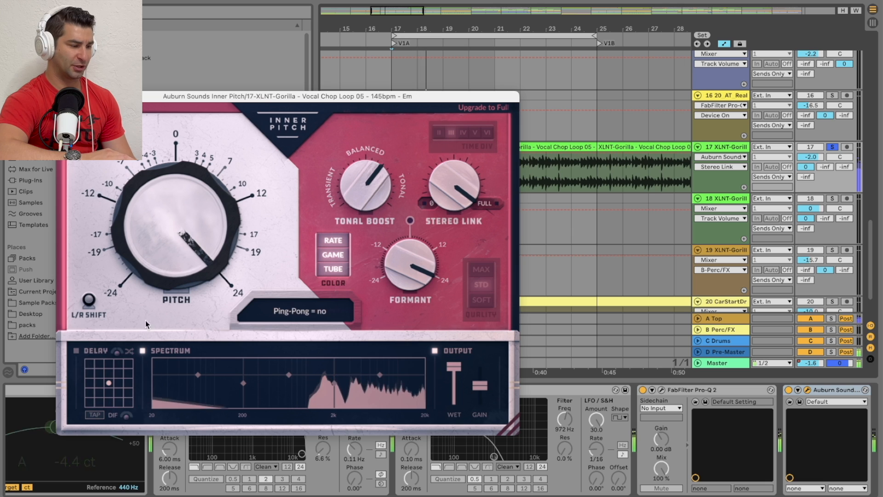
{"action": "left_click_drag", "start_coordinate": [404, 257], "coordinate": [404, 299]}
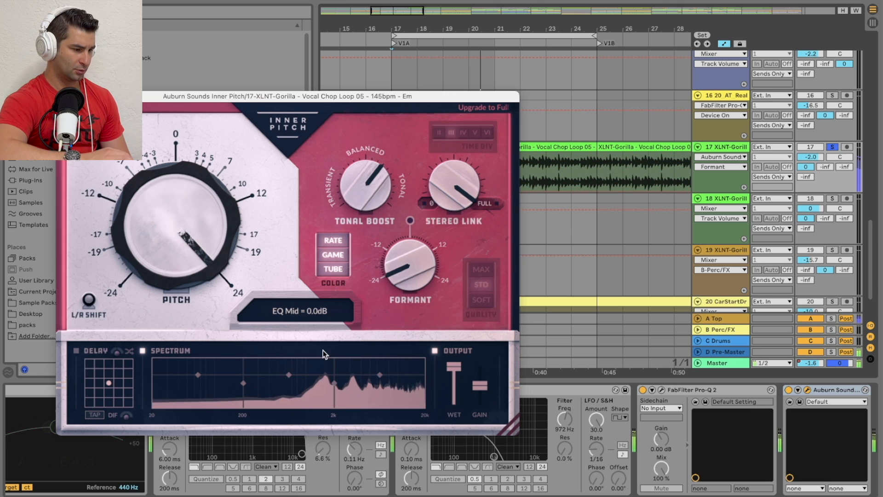
Step: Turn off the Rate, Game and Tube color effects and reset Formant and Tonal Boost to 0
{"action": "left_click", "coordinate": [338, 270]}
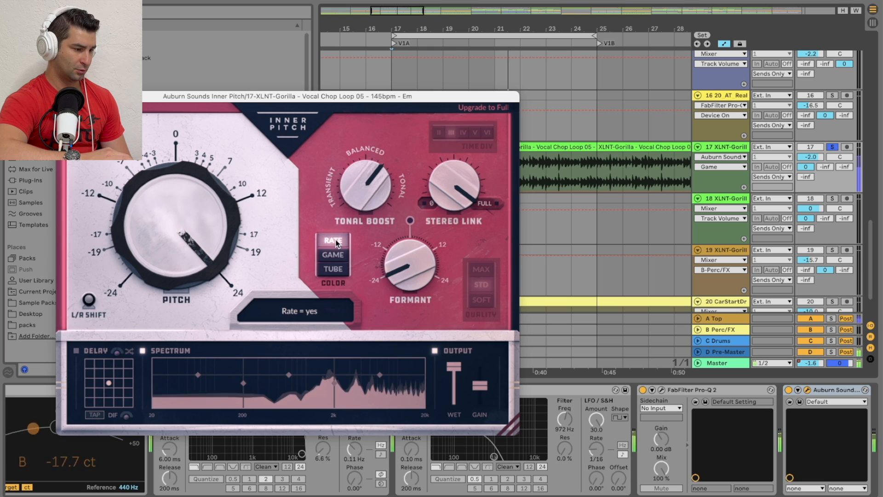
{"action": "double_click", "coordinate": [412, 260]}
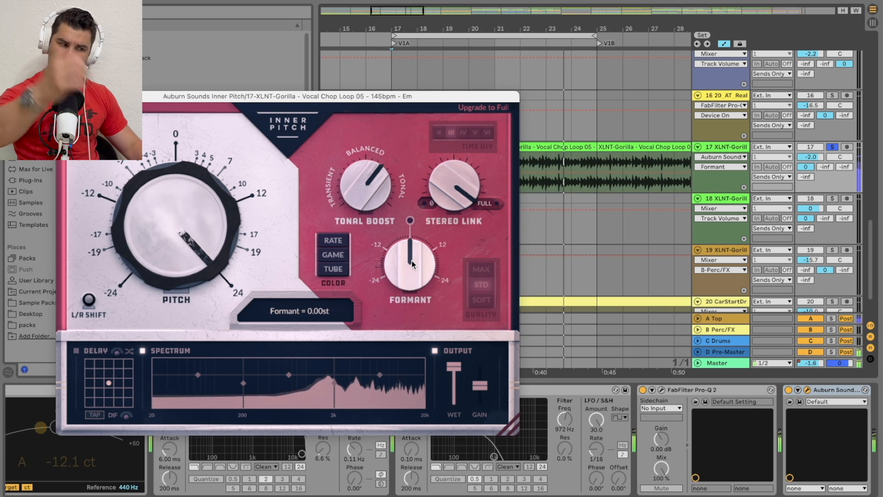
{"action": "double_click", "coordinate": [367, 199]}
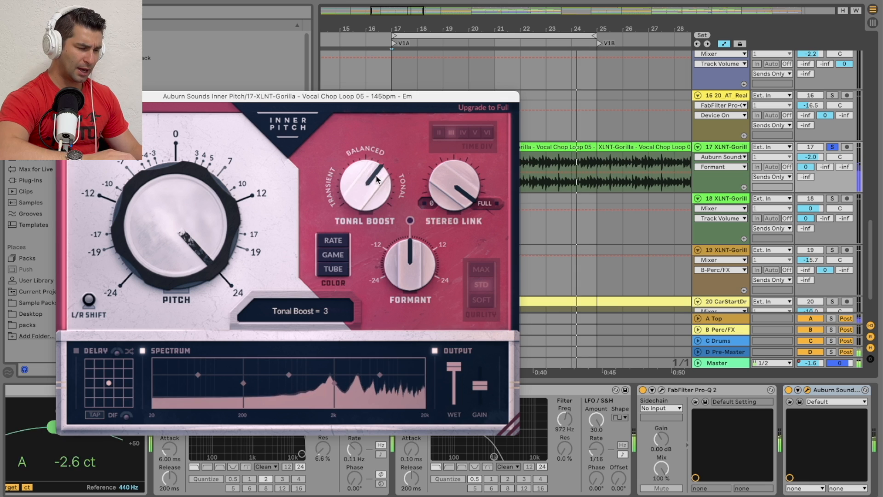
{"action": "double_click", "coordinate": [361, 196]}
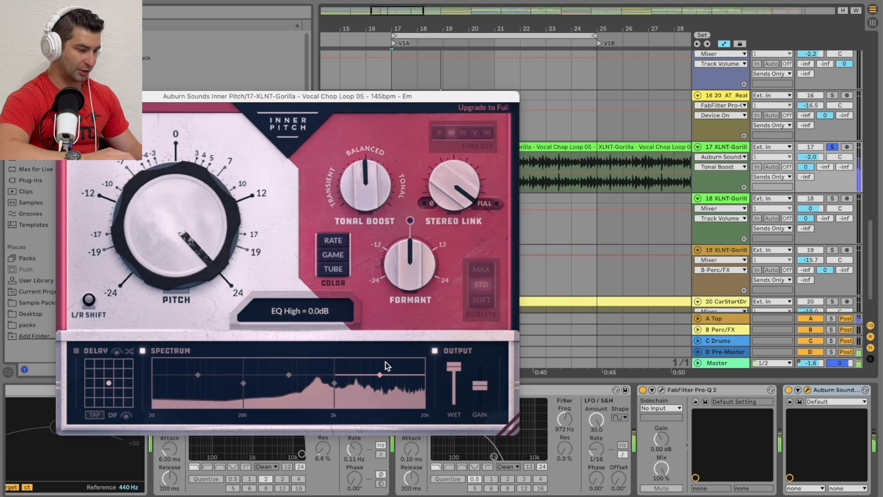
Step: Cut EQ High to -24.0 dB, raise it back to about -1.4 dB, and briefly view the track's FabFilter Pro-Q 2 curve
{"action": "left_click_drag", "start_coordinate": [381, 375], "coordinate": [380, 405]}
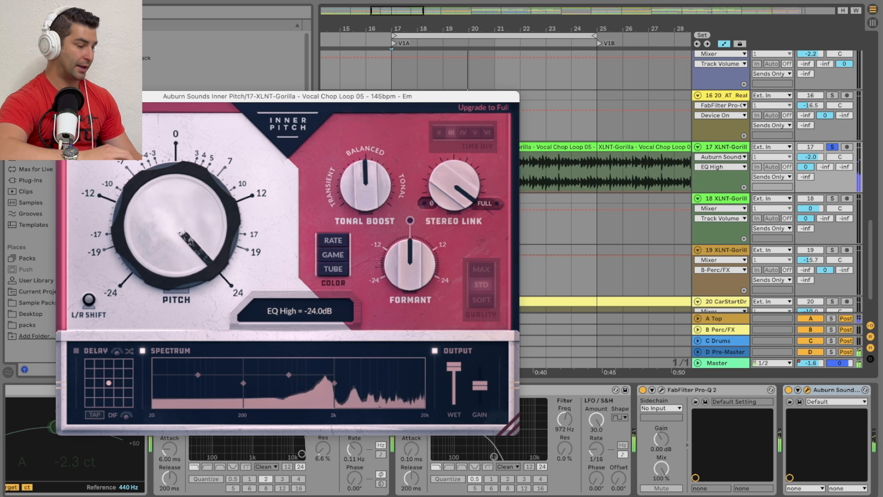
{"action": "left_click_drag", "start_coordinate": [370, 402], "coordinate": [375, 372]}
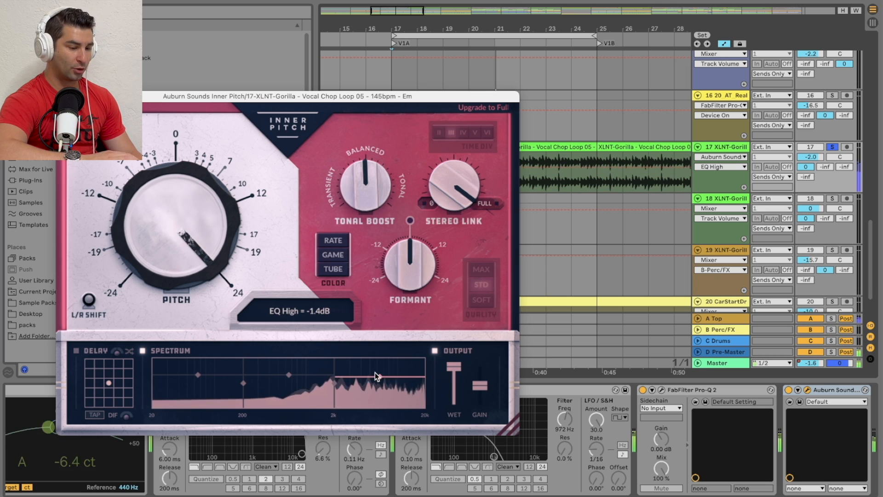
{"action": "left_click", "coordinate": [661, 389]}
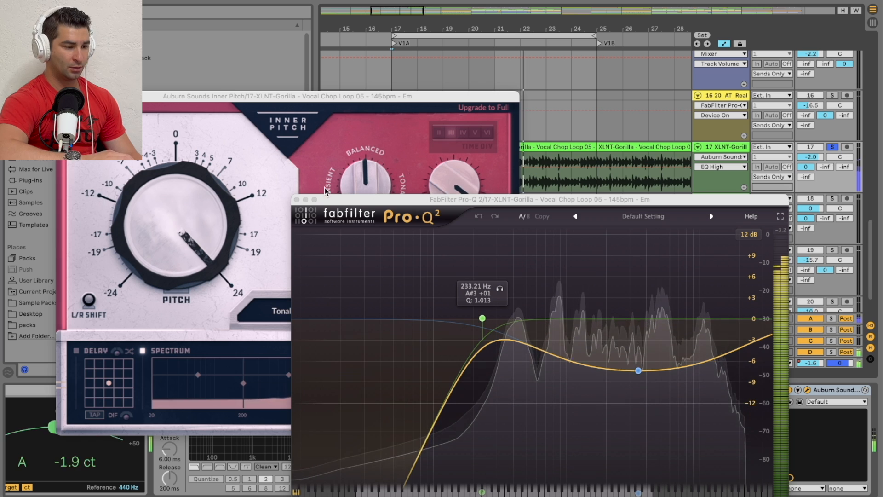
{"action": "left_click", "coordinate": [275, 208]}
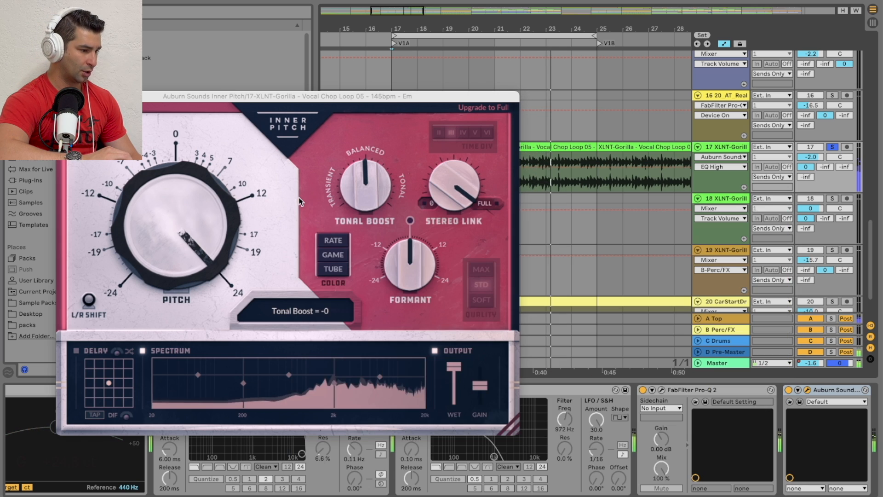
Step: Shift the Spectrum EQ's crossover points outward, lower the mid band slightly, and switch the Spectrum section off
{"action": "left_click_drag", "start_coordinate": [334, 383], "coordinate": [276, 419]}
{"action": "left_click_drag", "start_coordinate": [244, 384], "coordinate": [186, 385]}
{"action": "left_click_drag", "start_coordinate": [331, 386], "coordinate": [389, 384]}
{"action": "left_click_drag", "start_coordinate": [297, 401], "coordinate": [286, 381]}
{"action": "left_click", "coordinate": [143, 351]}
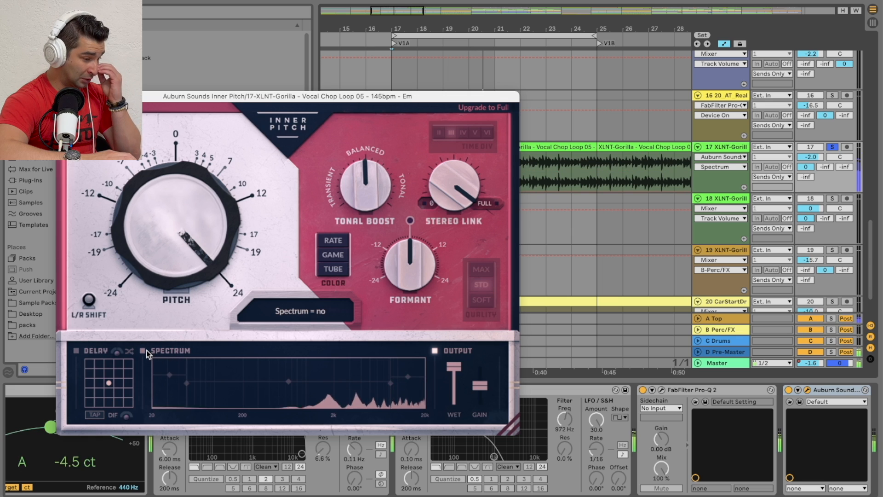
Step: Turn on the Delay with Time at about 579 and feedback at about -4.9, and set Delay Pan to 90 degrees
{"action": "left_click", "coordinate": [76, 352]}
{"action": "left_click_drag", "start_coordinate": [111, 369], "coordinate": [125, 372]}
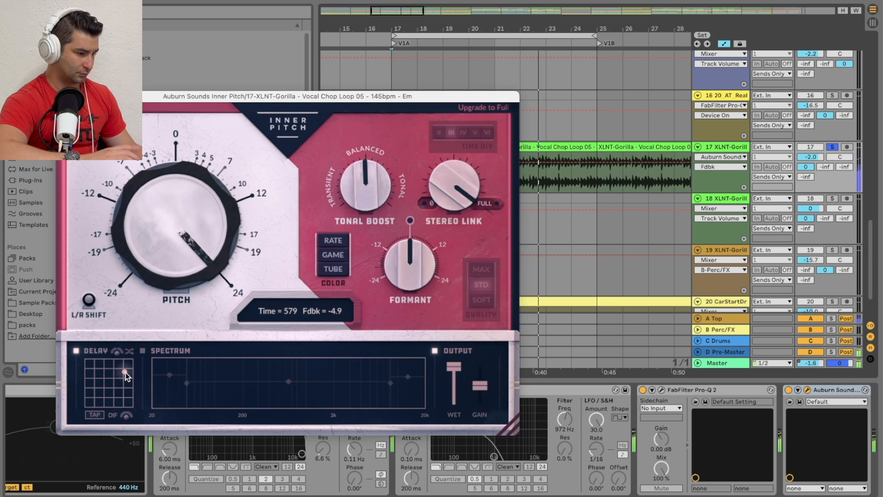
{"action": "left_click", "coordinate": [116, 351]}
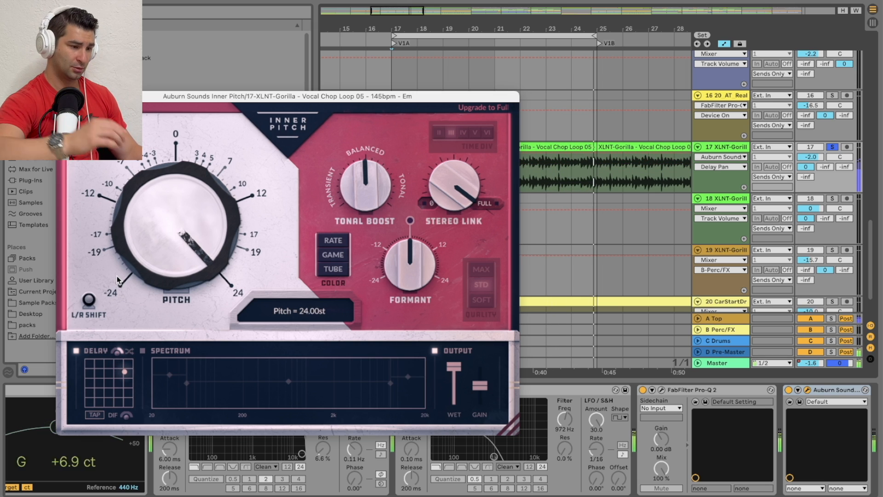
Step: Lower Pitch to about 12 semitones and audition a short delay Time of 50 while turning down the Delay Pan
{"action": "left_click_drag", "start_coordinate": [201, 209], "coordinate": [141, 327]}
{"action": "left_click", "coordinate": [122, 374]}
{"action": "left_click_drag", "start_coordinate": [122, 374], "coordinate": [91, 371]}
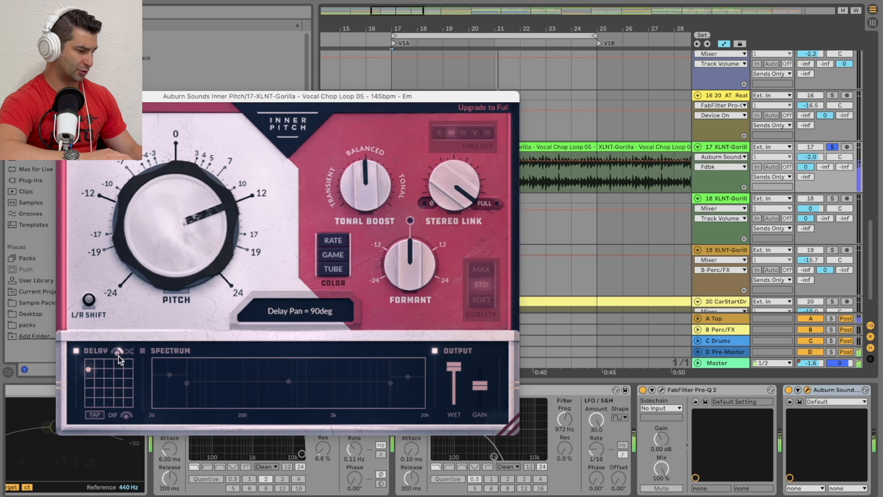
{"action": "left_click_drag", "start_coordinate": [115, 355], "coordinate": [92, 462]}
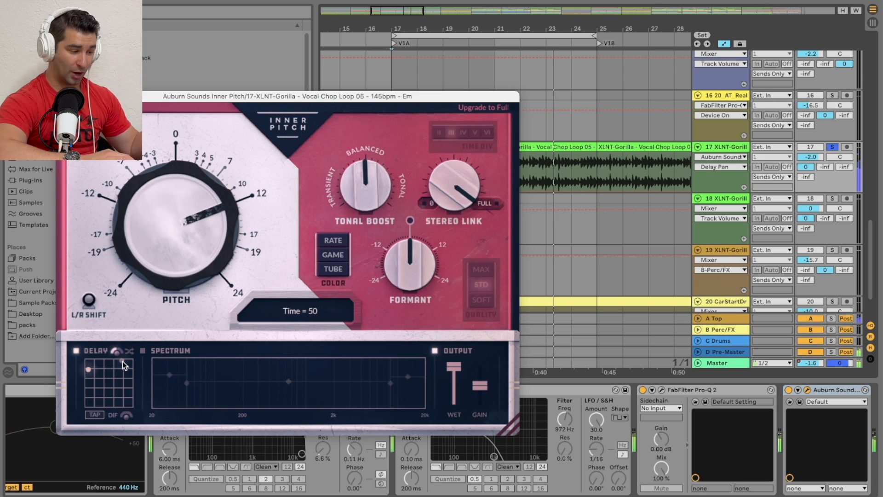
Step: Tap in a delay Time of about 466, with Diffusion at 100%, and lower the delay feedback
{"action": "left_click", "coordinate": [98, 413]}
{"action": "left_click", "coordinate": [98, 413]}
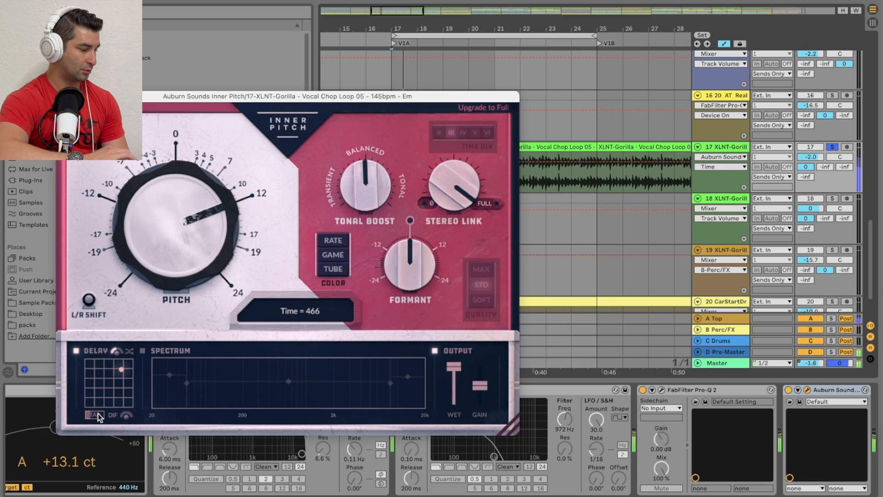
{"action": "left_click", "coordinate": [98, 413]}
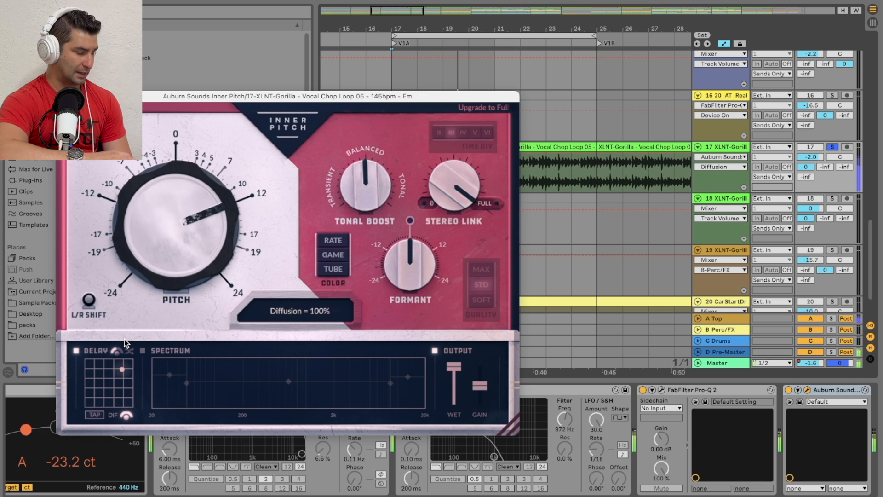
{"action": "left_click_drag", "start_coordinate": [122, 367], "coordinate": [125, 384]}
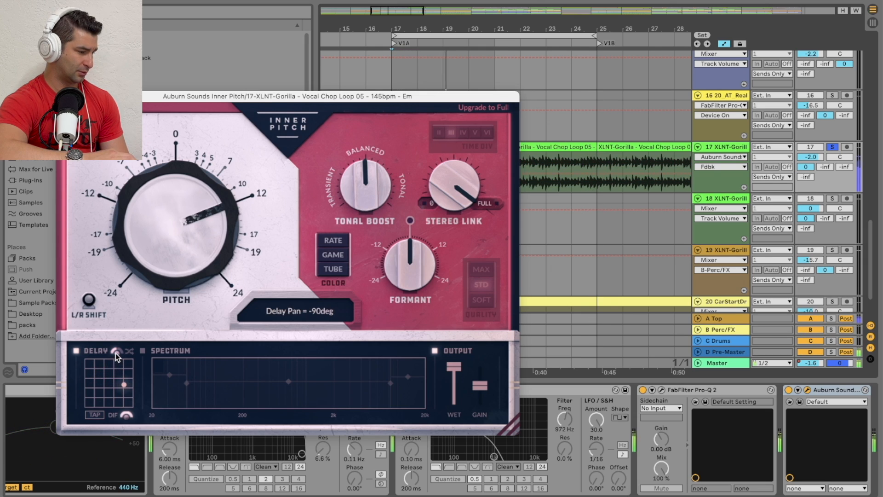
Step: Zero the Delay's Diffusion and Pan, return Pitch to about -0.05 st, and switch the Delay section off
{"action": "left_click_drag", "start_coordinate": [124, 387], "coordinate": [112, 476]}
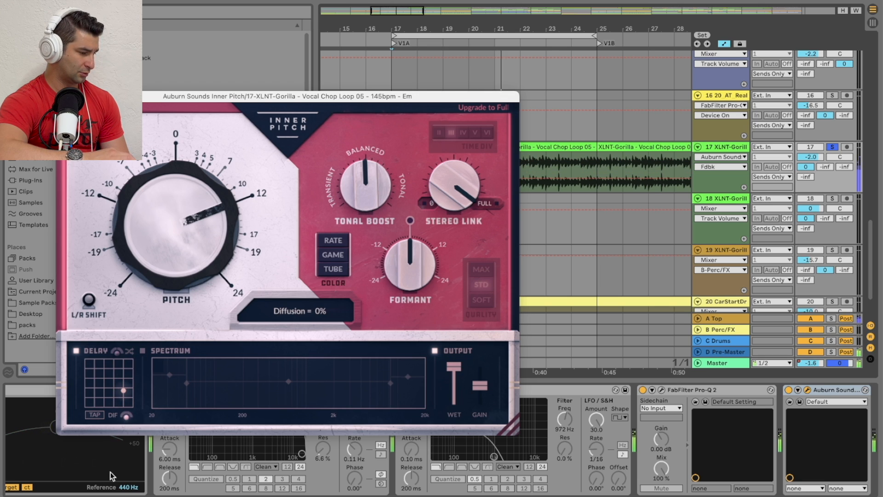
{"action": "left_click_drag", "start_coordinate": [178, 224], "coordinate": [118, 353]}
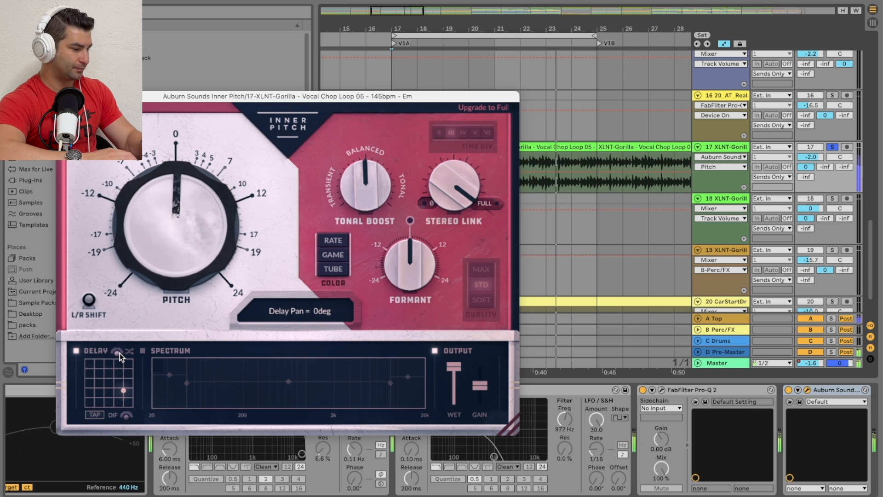
{"action": "left_click_drag", "start_coordinate": [138, 245], "coordinate": [137, 249]}
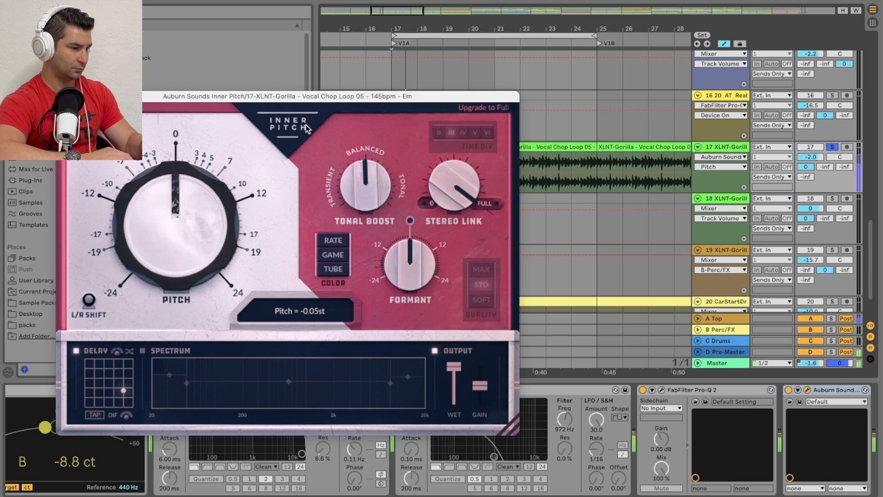
{"action": "left_click", "coordinate": [77, 352]}
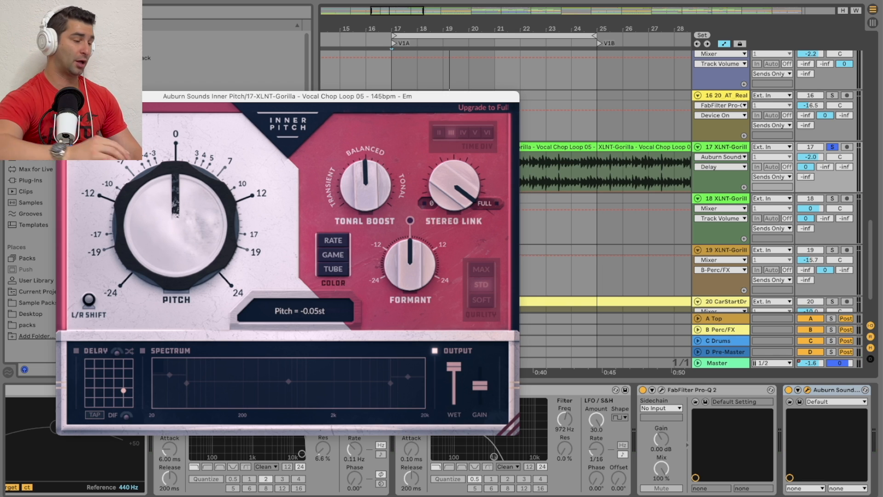
Step: Close the plugin window, audition the first V1A vocal chop clip transposed by -24 semitones, and settle its clip pitch at -12
{"action": "left_click", "coordinate": [65, 96]}
{"action": "left_click", "coordinate": [428, 147]}
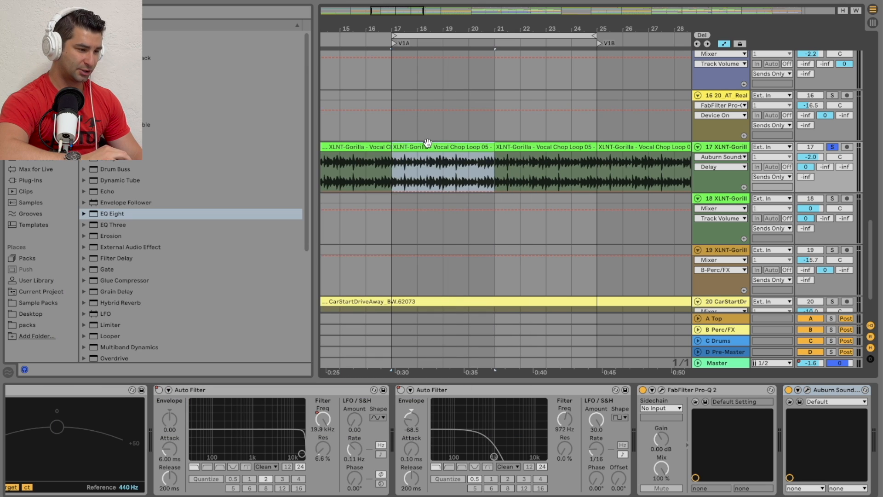
{"action": "key", "text": "shift+Tab"}
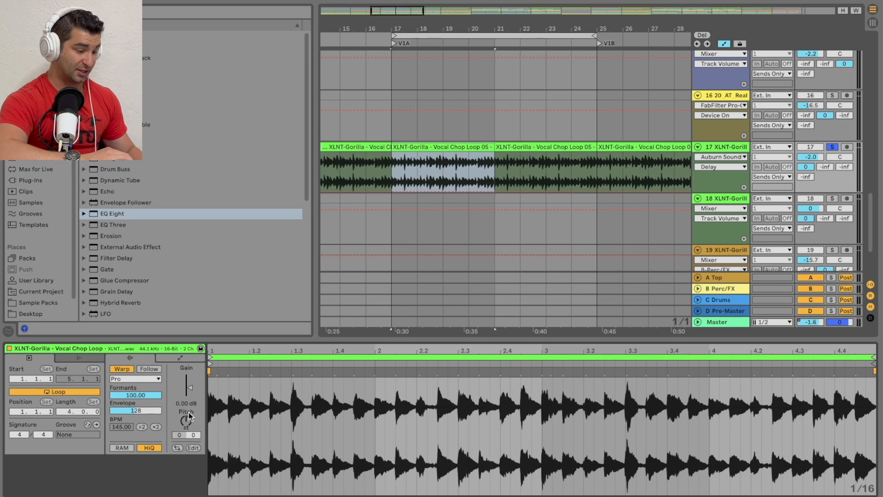
{"action": "left_click_drag", "start_coordinate": [185, 421], "coordinate": [186, 490]}
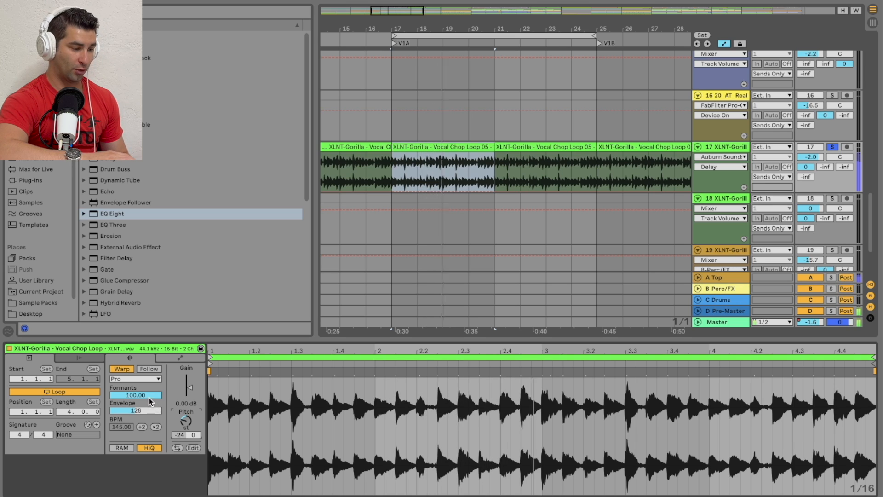
{"action": "left_click_drag", "start_coordinate": [186, 421], "coordinate": [185, 418]}
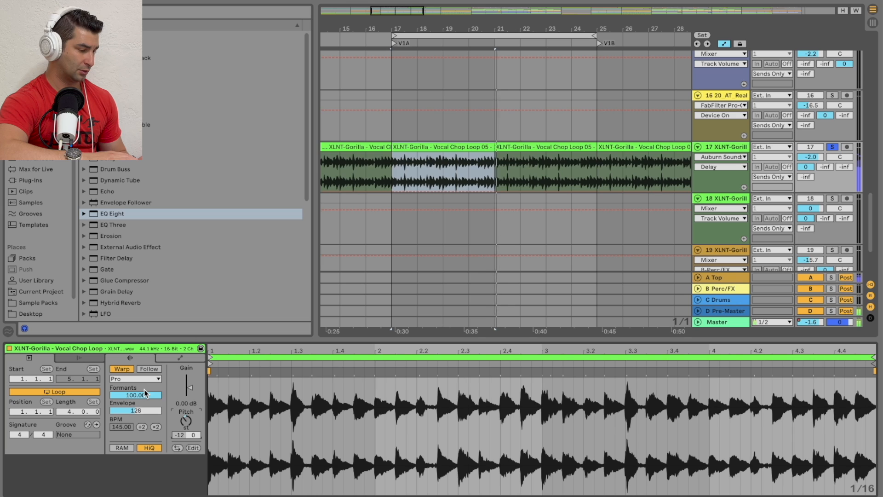
Step: Restart playback and set the transposed vocal chop clip's warp Formants to 0 for comparison
{"action": "key", "text": "space"}
{"action": "key", "text": "space"}
{"action": "left_click", "coordinate": [152, 397]}
{"action": "type", "text": "0"}
{"action": "key", "text": "Return"}
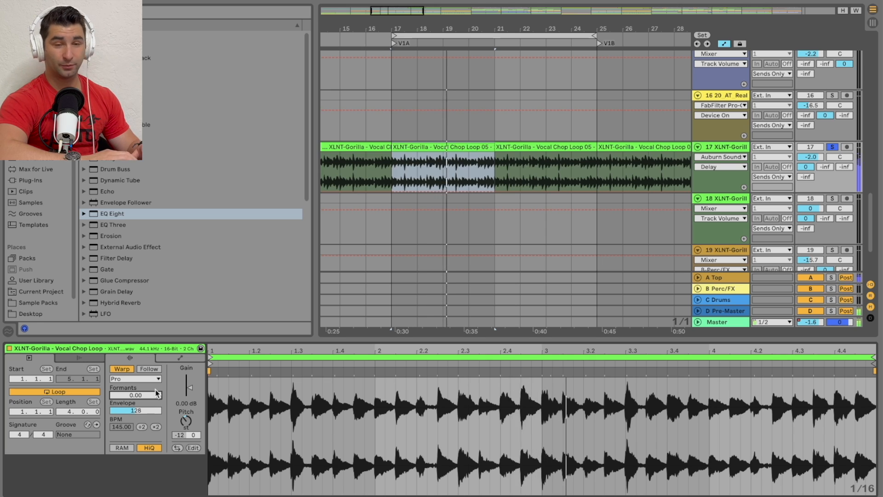
Step: Audition the first vocal chop clip at Drop 1 with track 18 soloed, and display that track's devices
{"action": "left_click_drag", "start_coordinate": [539, 26], "coordinate": [477, 5]}
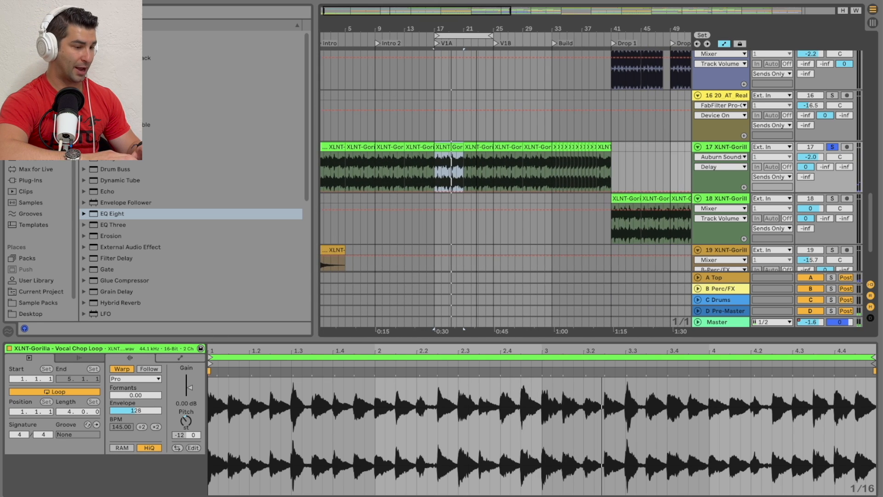
{"action": "left_click_drag", "start_coordinate": [648, 22], "coordinate": [559, 198]}
{"action": "left_click", "coordinate": [559, 198]}
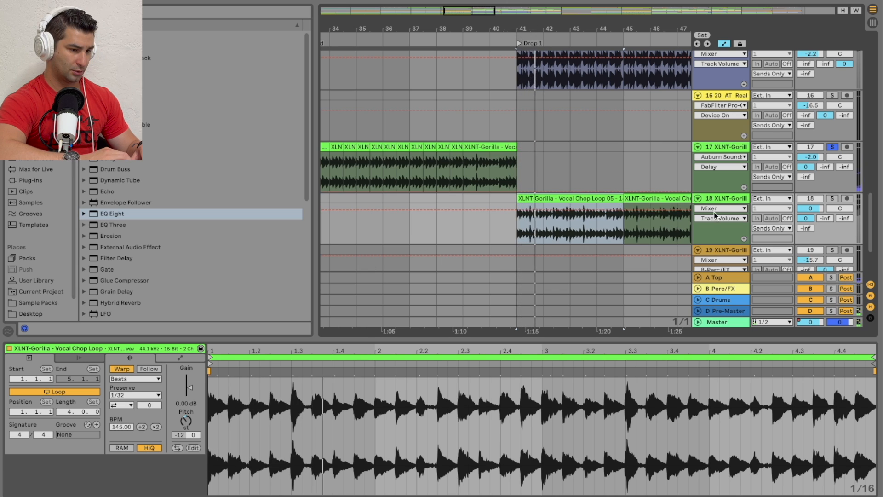
{"action": "left_click", "coordinate": [832, 199]}
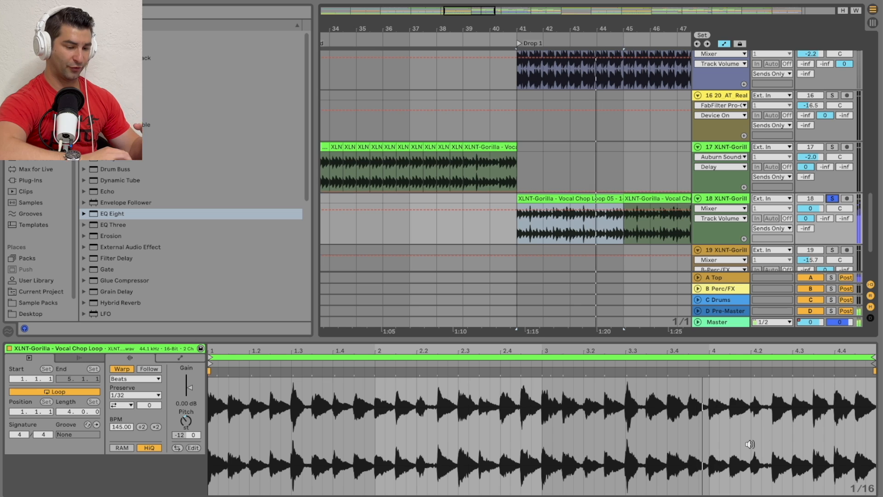
{"action": "key", "text": "shift+Tab"}
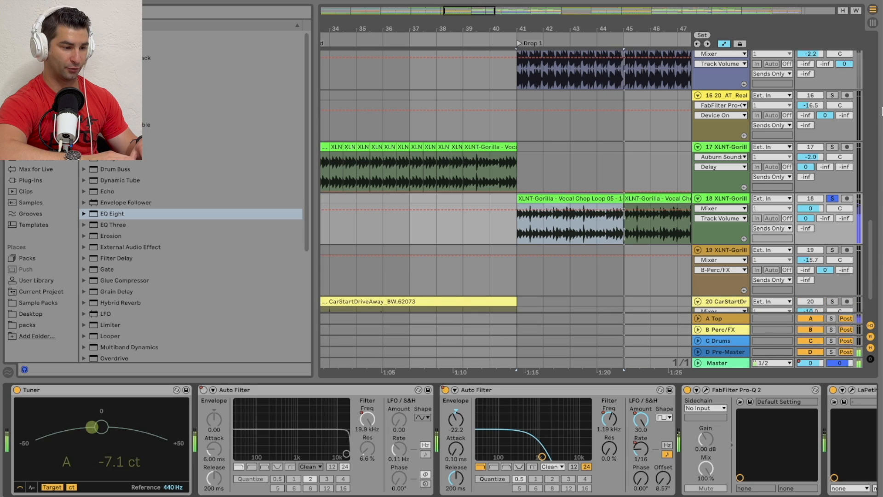
Step: Return playback to the V1A section, solo track 17 instead of track 18, and select its first V1A vocal chop clip
{"action": "left_click_drag", "start_coordinate": [454, 27], "coordinate": [658, 27]}
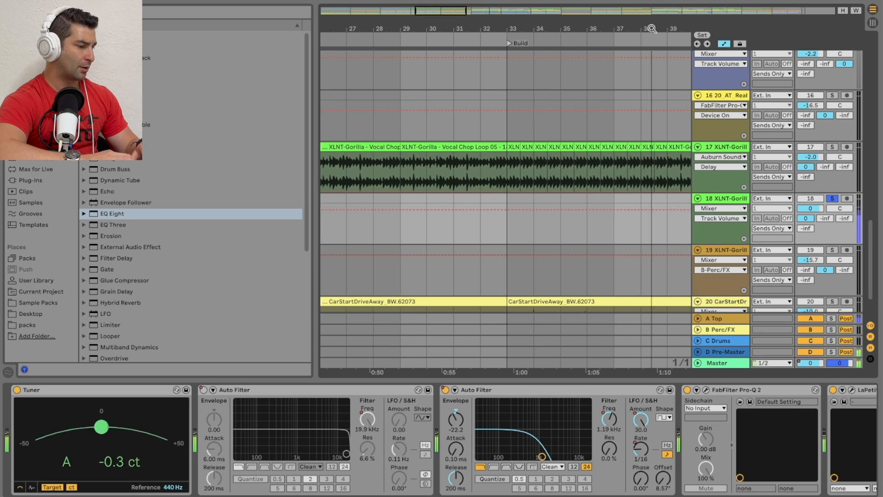
{"action": "left_click_drag", "start_coordinate": [403, 26], "coordinate": [492, 26]}
{"action": "left_click", "coordinate": [369, 44]}
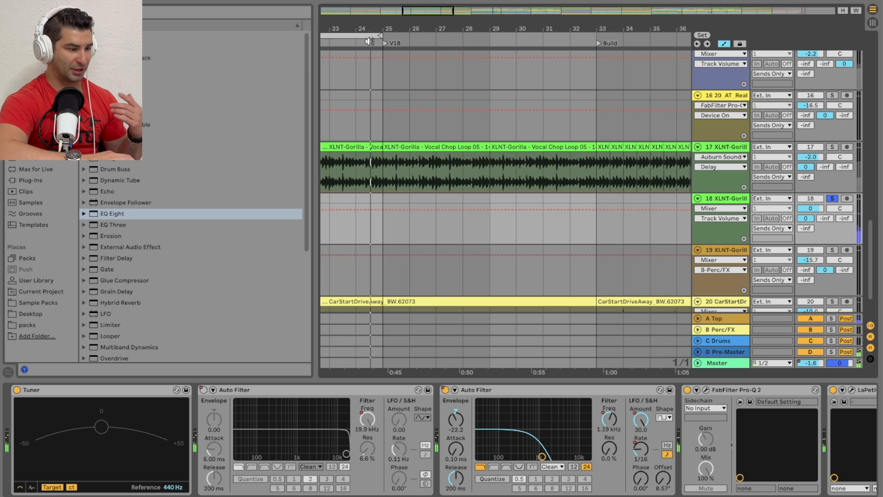
{"action": "left_click", "coordinate": [832, 148]}
{"action": "left_click", "coordinate": [833, 147]}
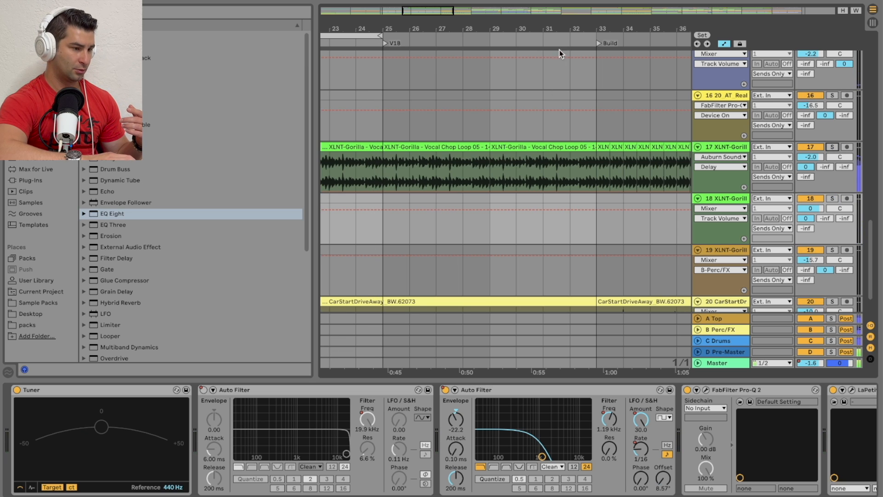
{"action": "left_click_drag", "start_coordinate": [515, 23], "coordinate": [691, 24]}
{"action": "left_click", "coordinate": [832, 147]}
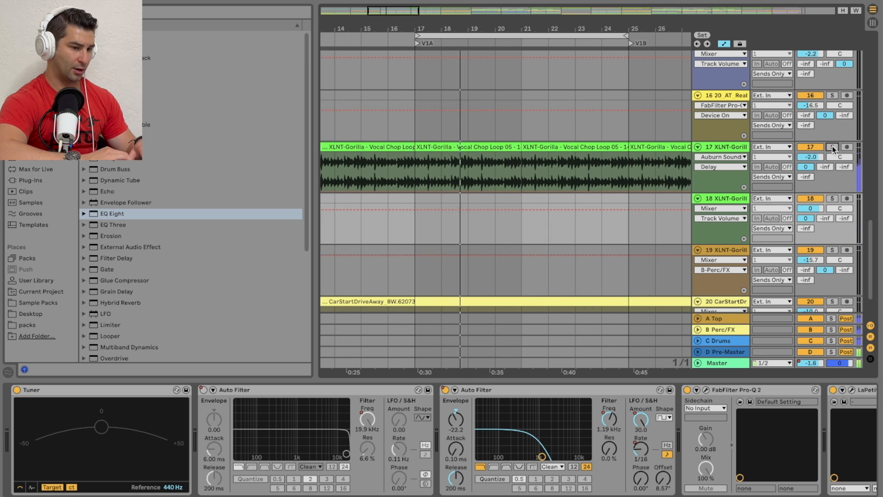
{"action": "left_click", "coordinate": [458, 147]}
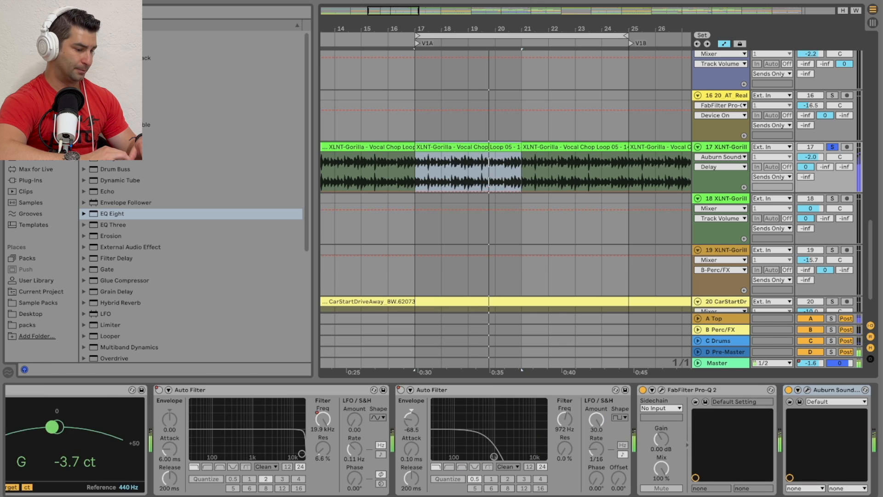
Step: Restore the vocal chop clip's warp Formants to 100 and reopen the Inner Pitch window from track 17's devices
{"action": "double_click", "coordinate": [458, 147]}
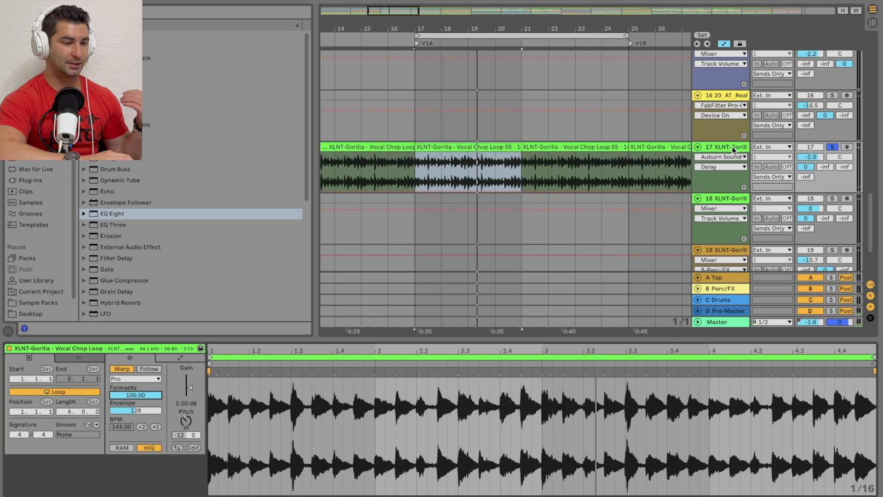
{"action": "key", "text": "shift+Tab"}
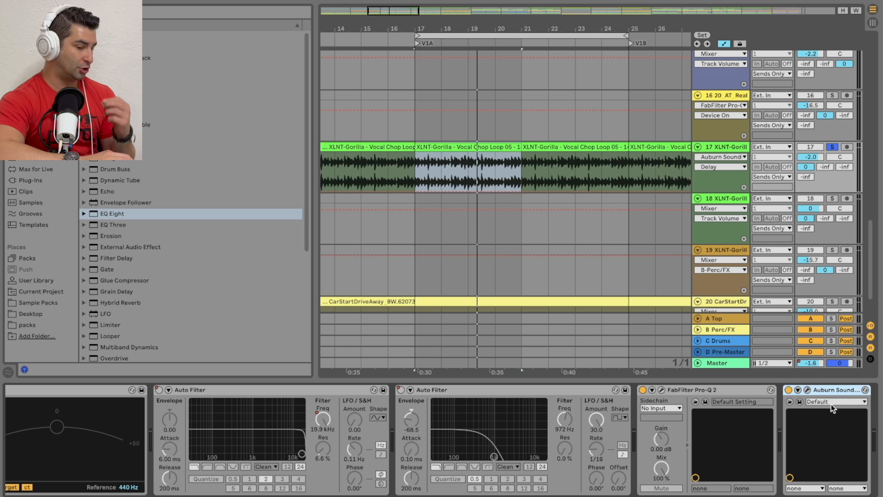
{"action": "left_click", "coordinate": [807, 390]}
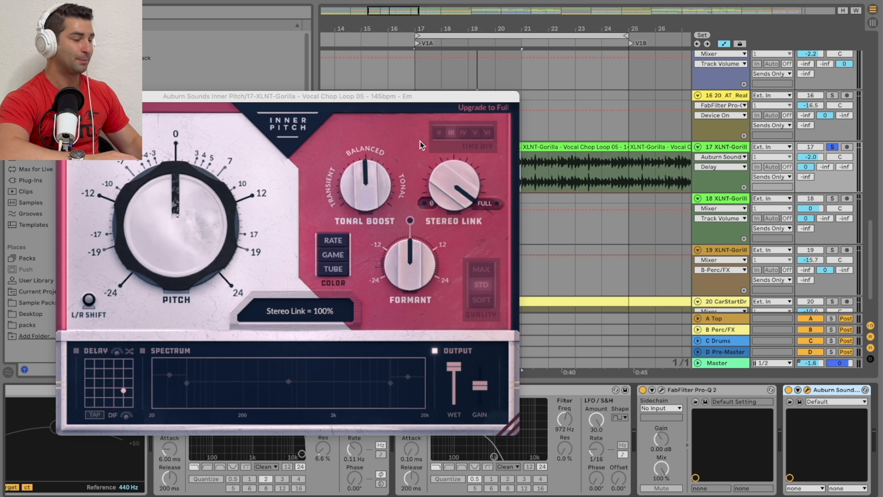
{"action": "left_click_drag", "start_coordinate": [318, 98], "coordinate": [449, 81]}
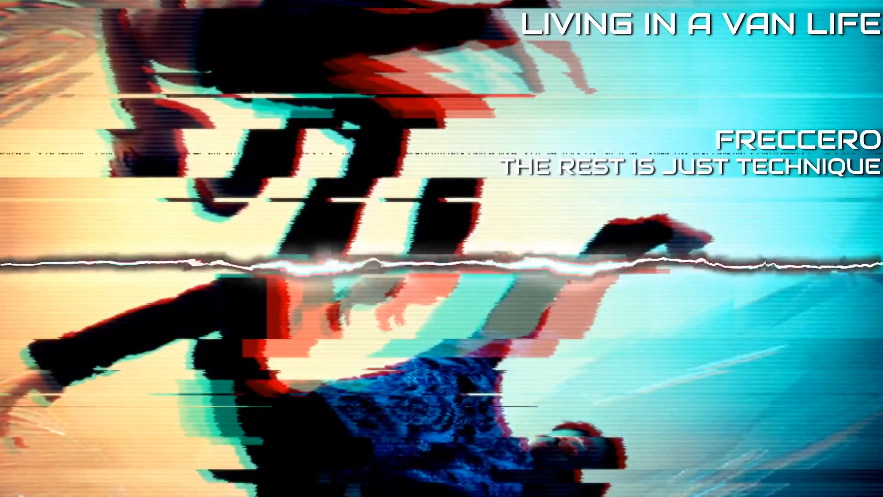